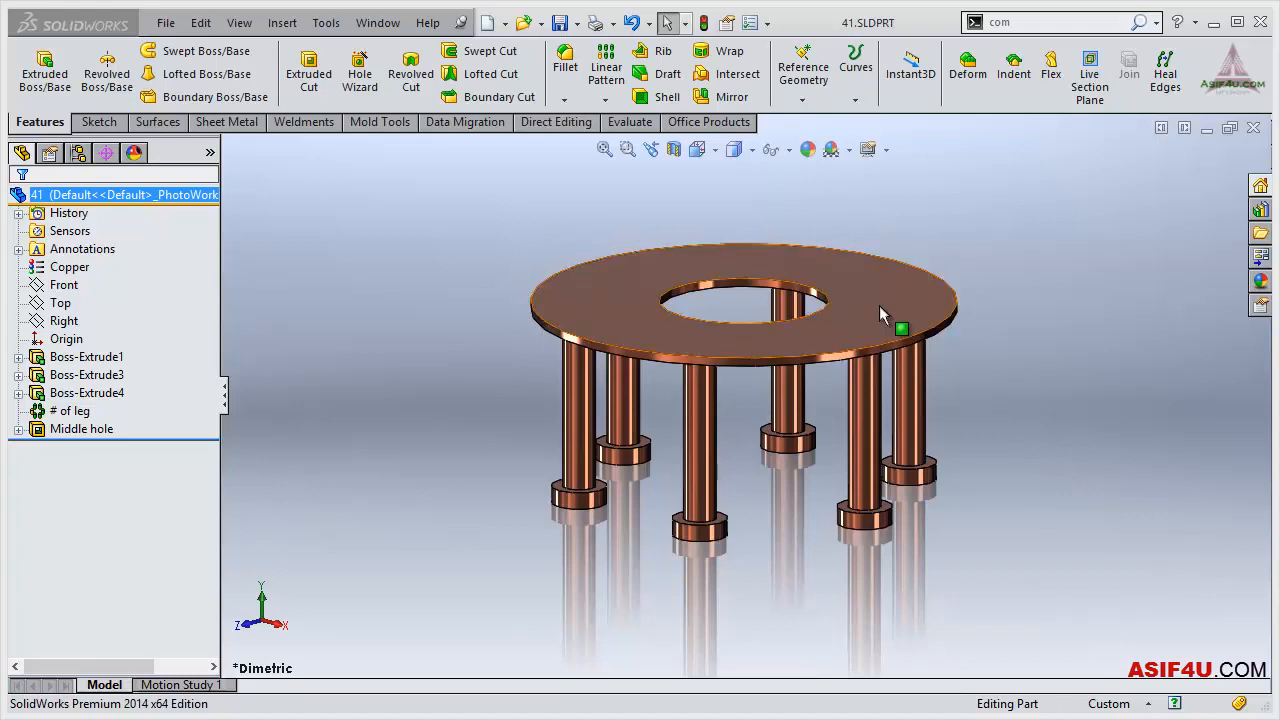
Open the Table Dia sketch under Boss-Extrude1 for editing.
left_click(18, 357)
left_click(82, 375)
left_click(80, 318)
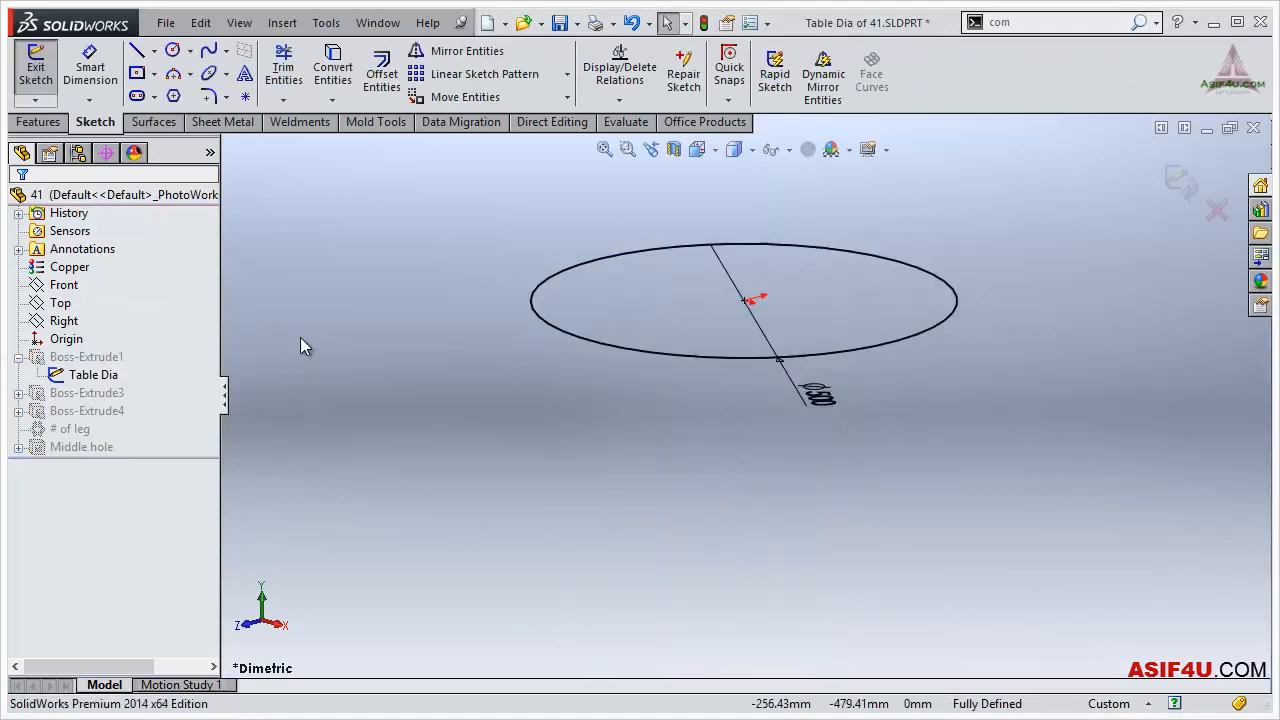
Rename the circle's diameter dimension to "Table Dia" and exit the sketch.
middle_click_drag(876, 326, 1030, 445)
left_click(1030, 443)
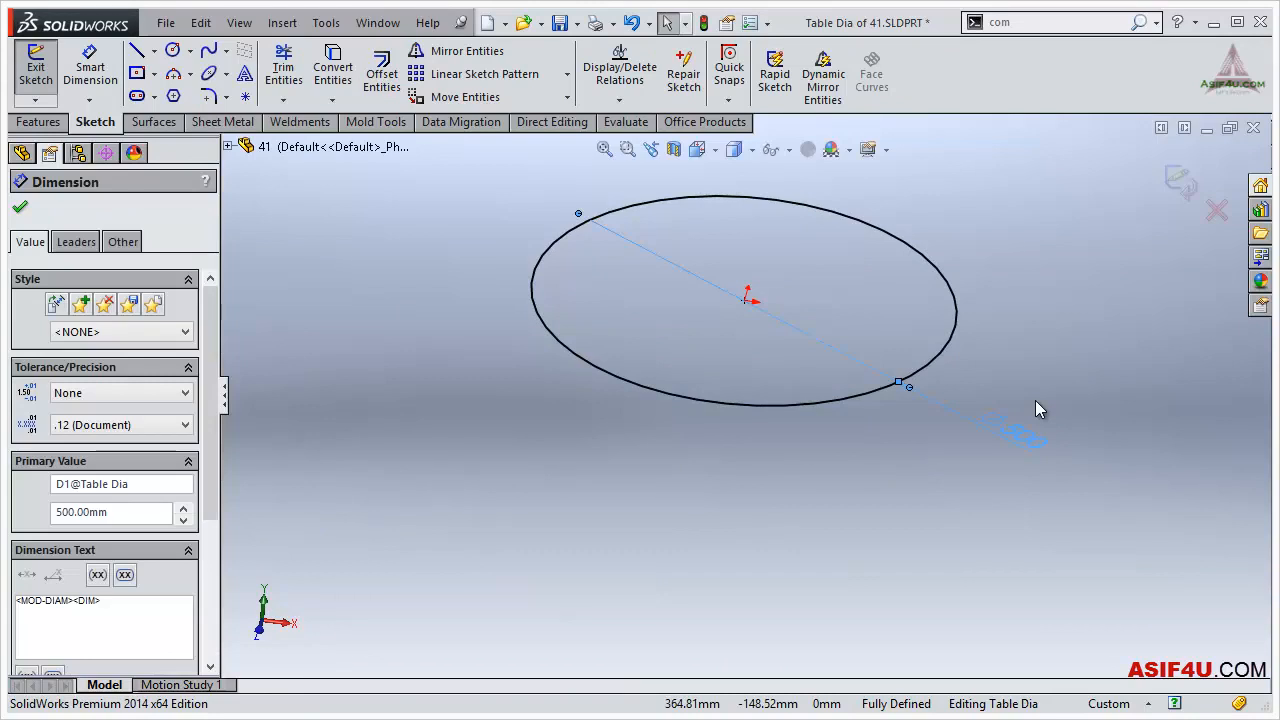
double_click(60, 484)
type("table Dia")
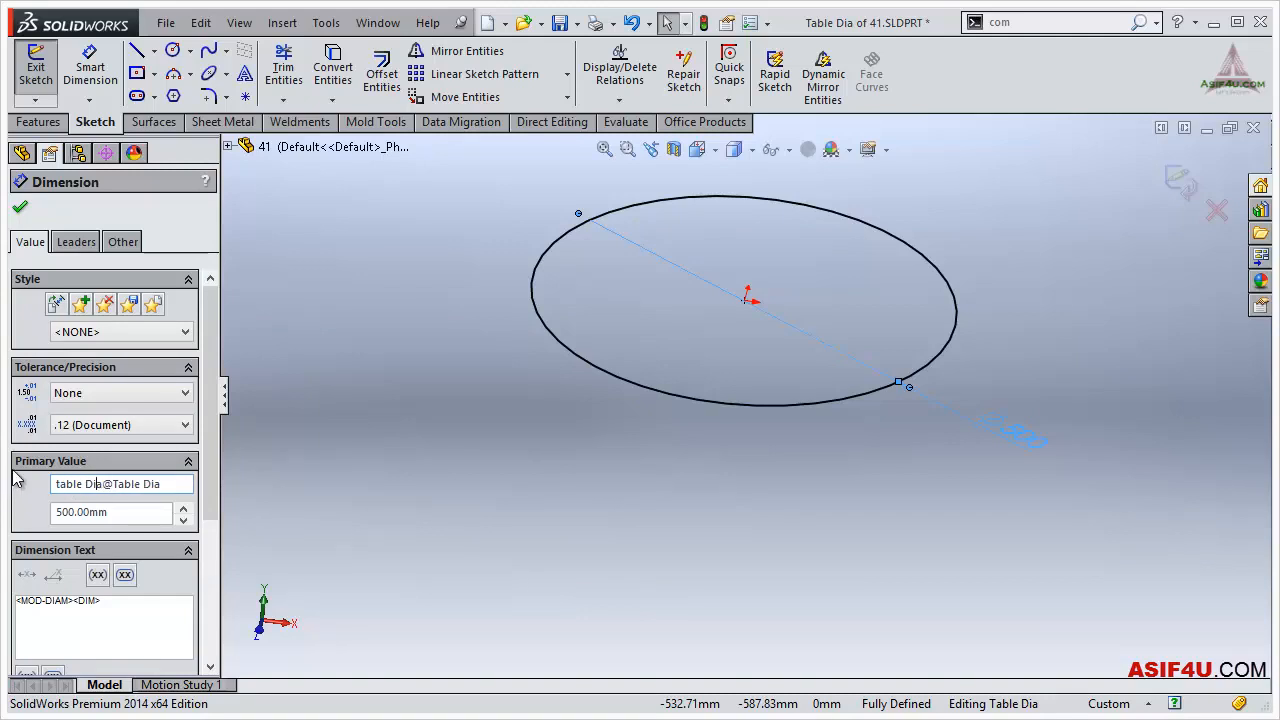
left_click(60, 485)
key("BackSpace")
type("T")
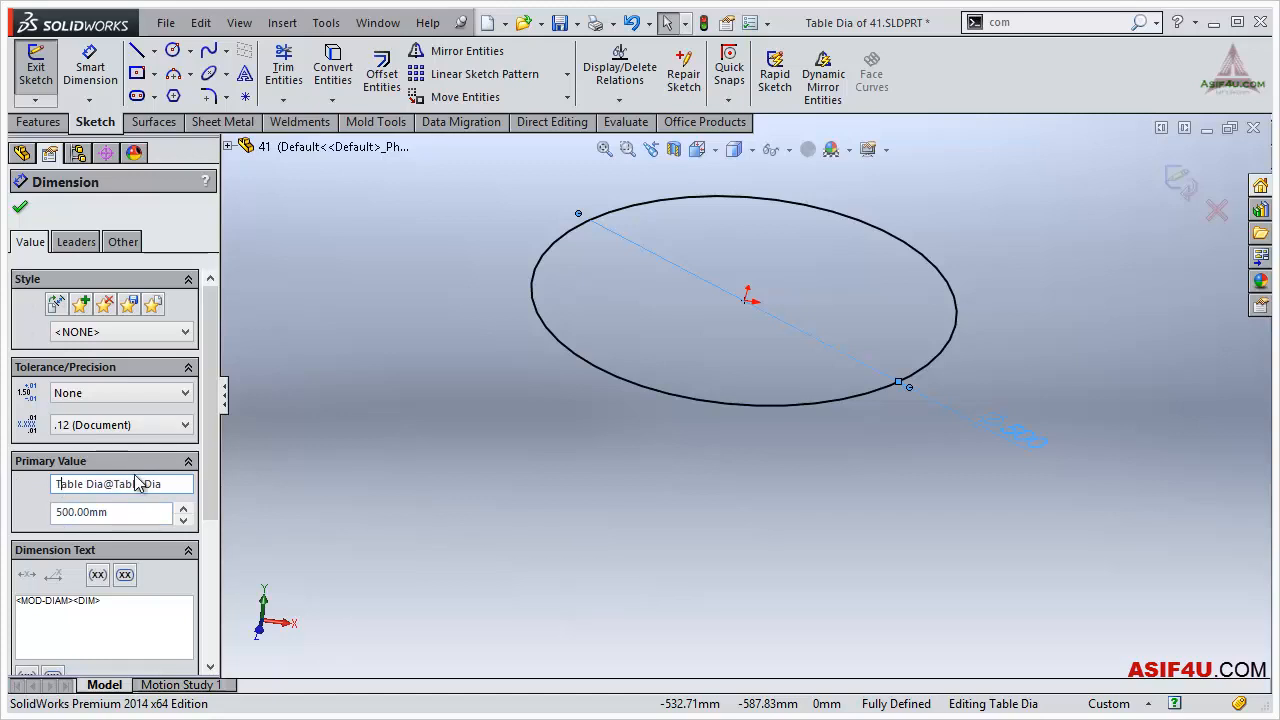
left_click(20, 209)
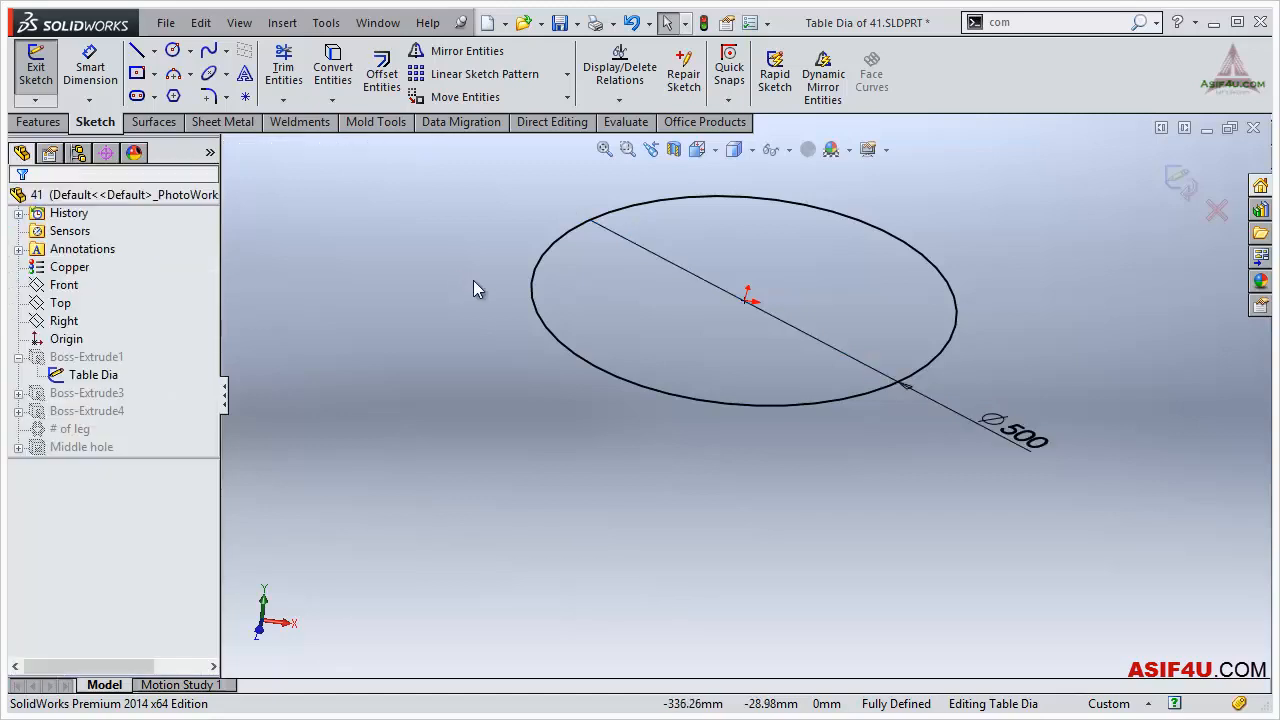
left_click(1178, 182)
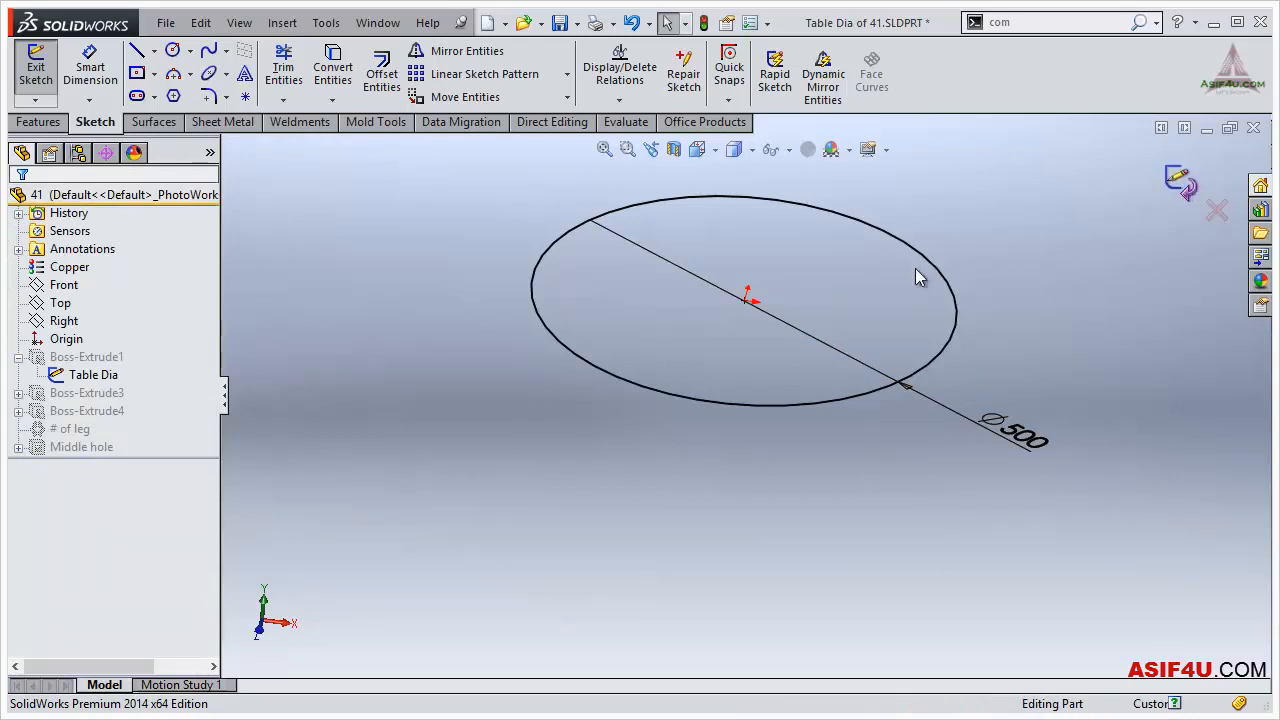
Rename the instance-count dimension of the "# of leg" pattern to "No of table leg".
middle_click_drag(914, 385, 900, 358)
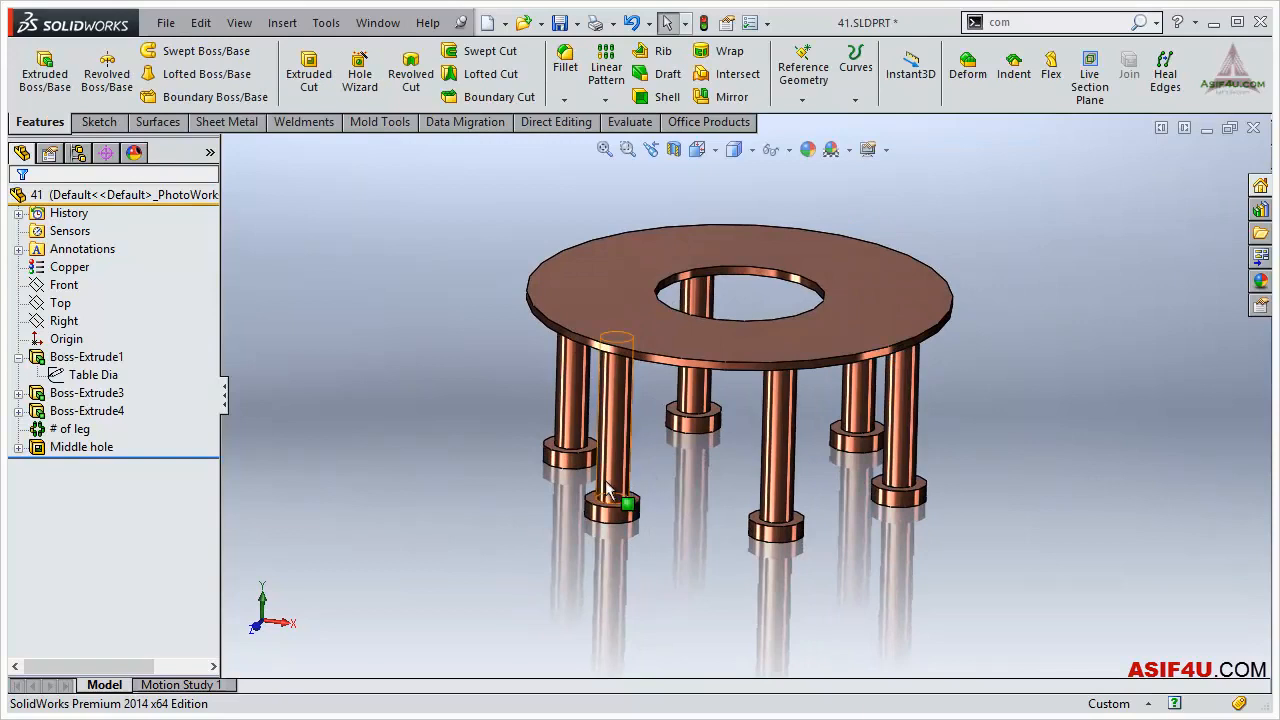
left_click(80, 430)
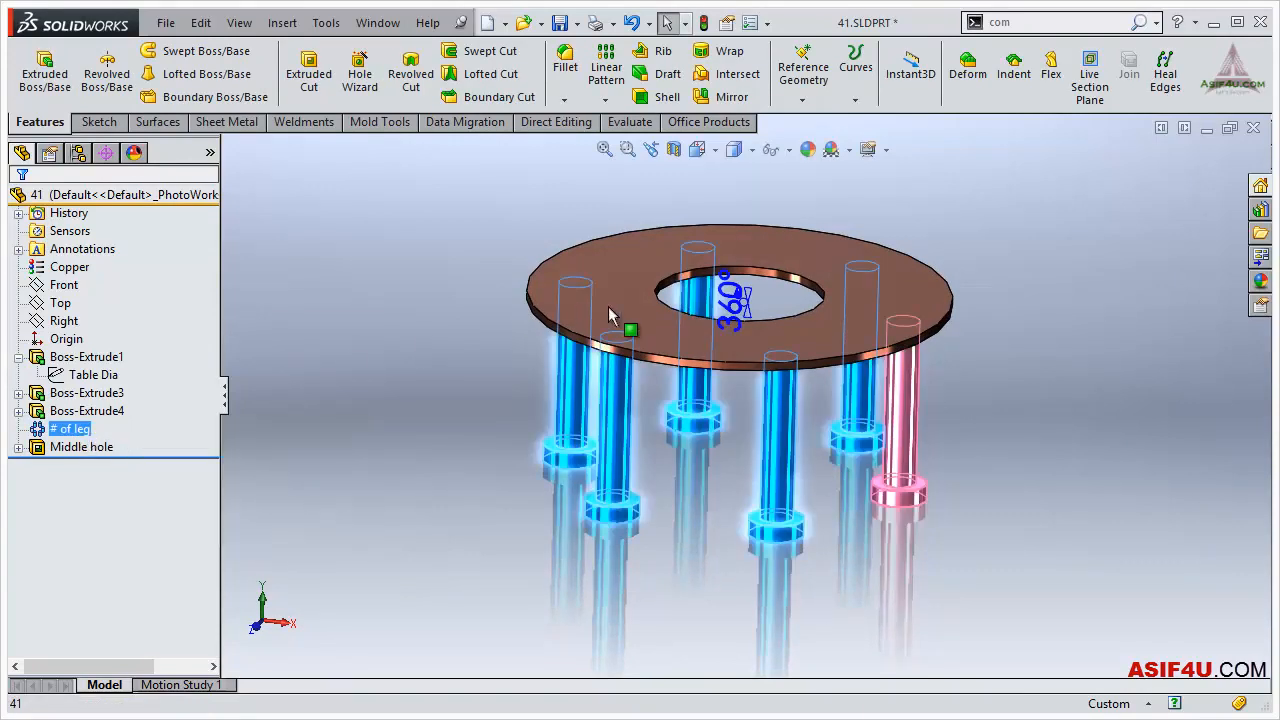
left_click(740, 296)
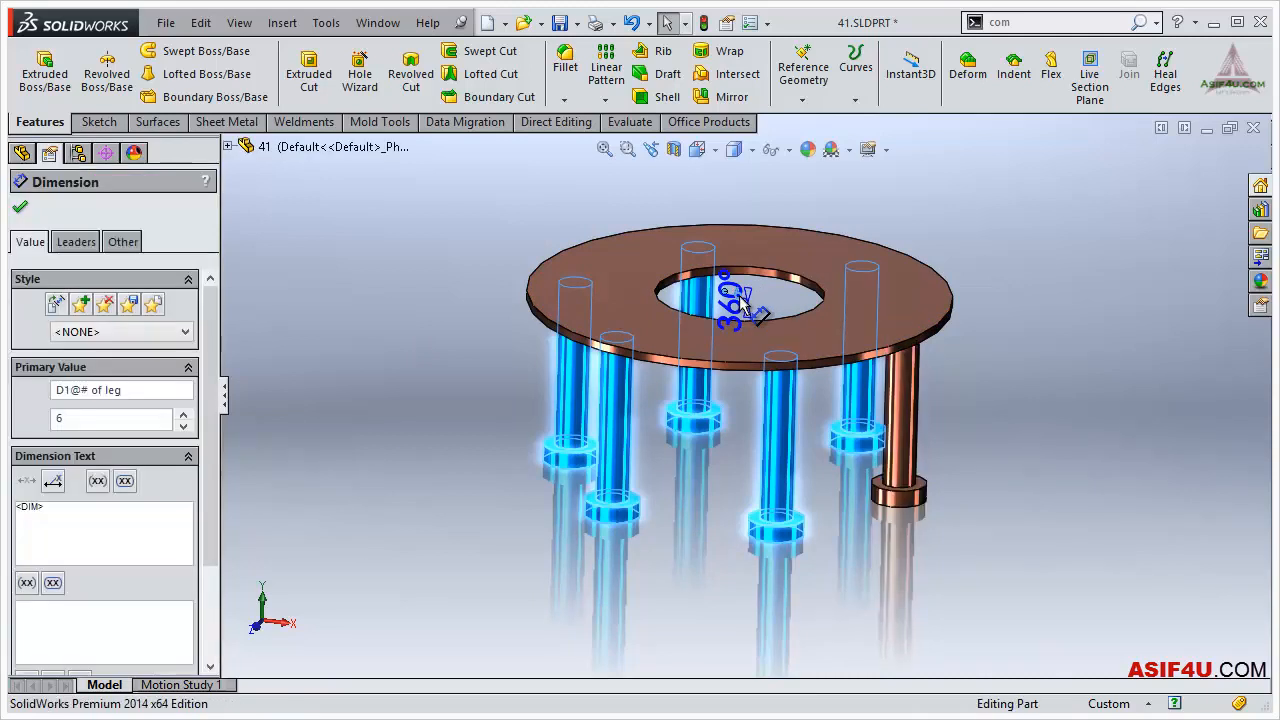
double_click(72, 390)
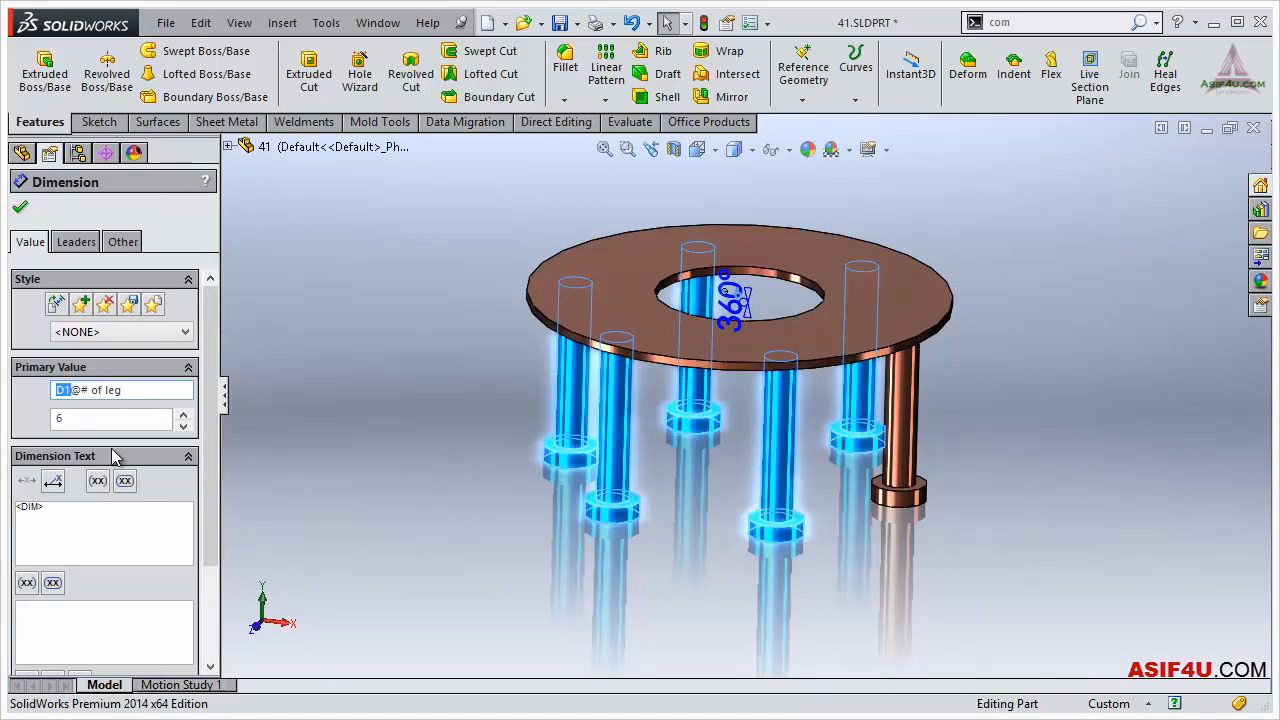
left_click(74, 391)
left_click_drag(76, 391, 1, 402)
type("No")
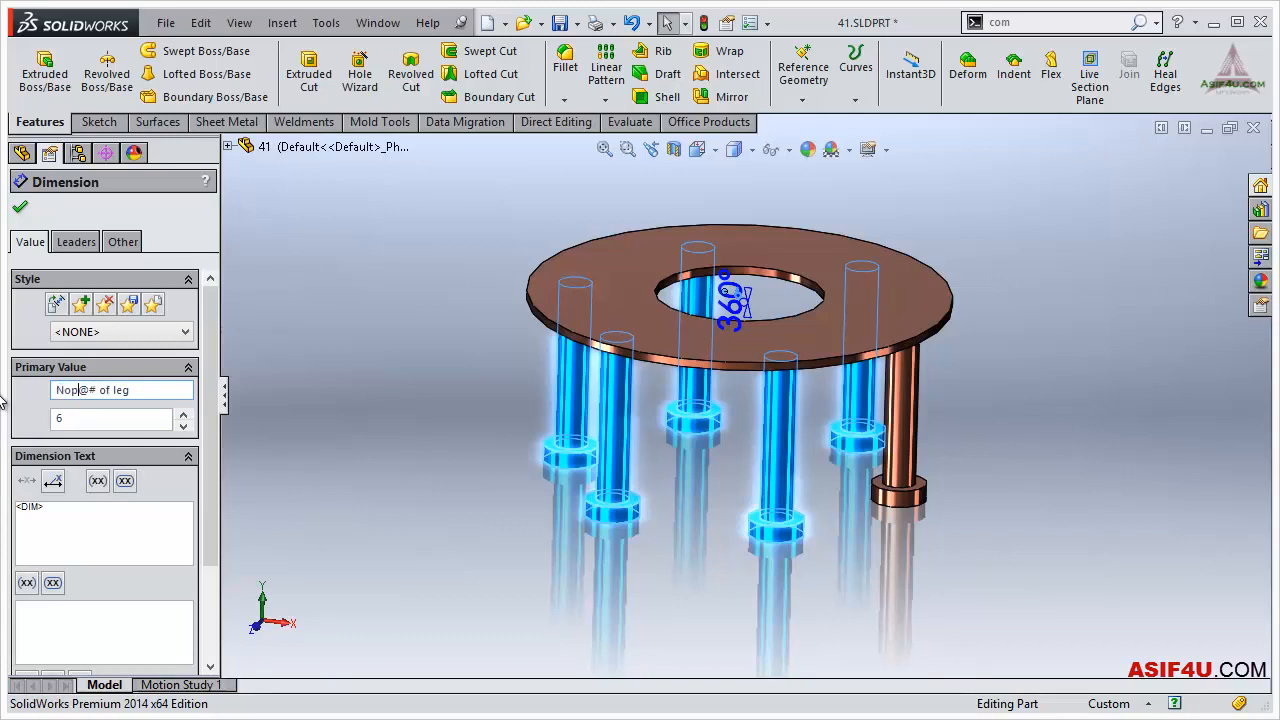
type(" of table leg")
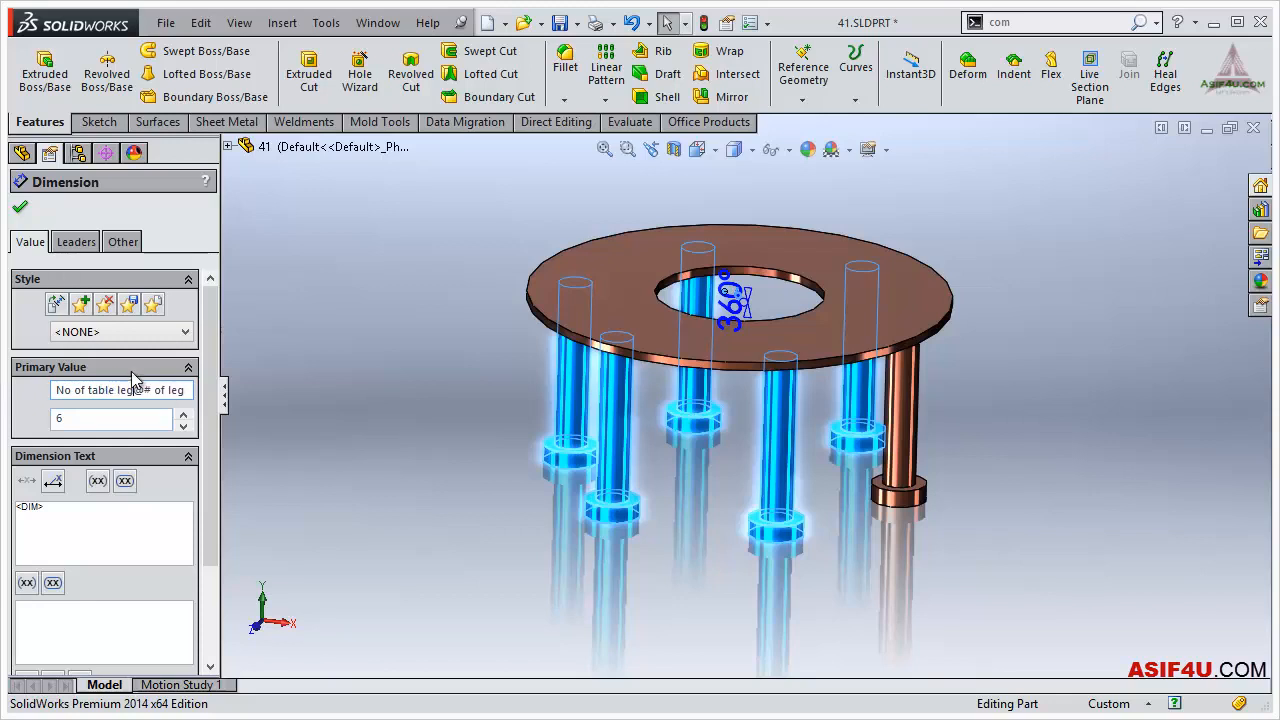
left_click(20, 209)
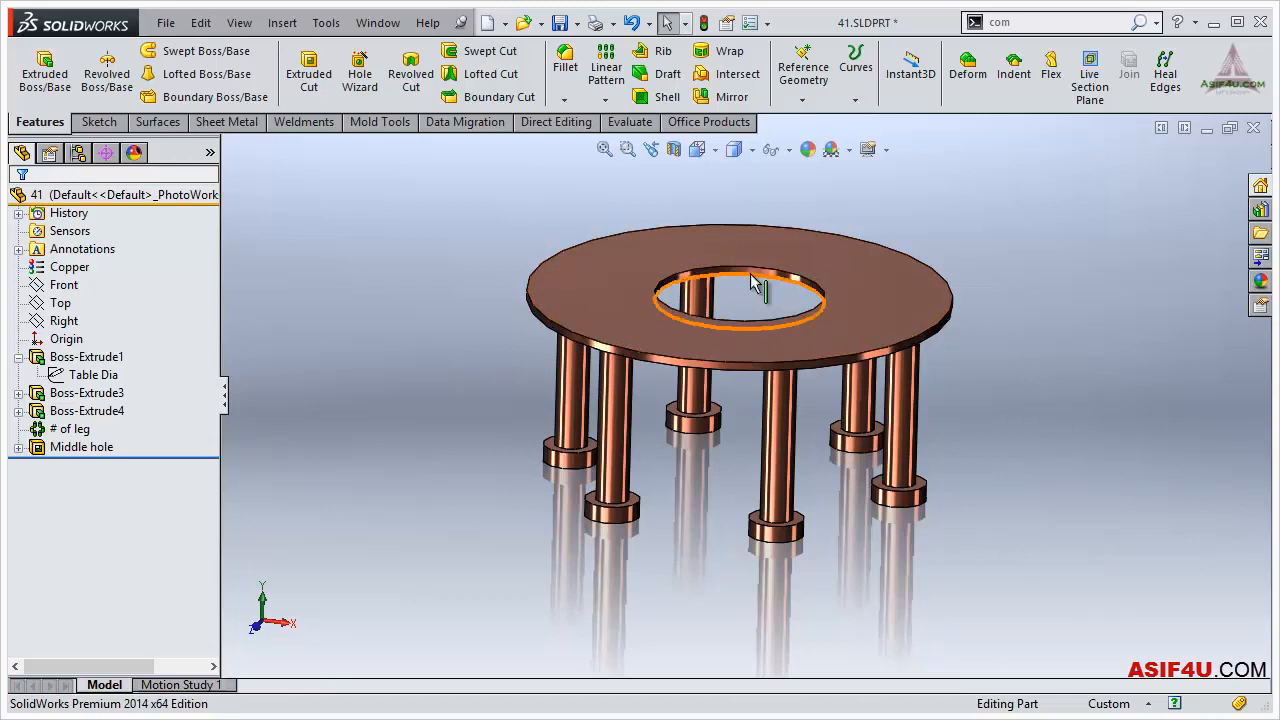
Open the sketch of the Middle hole feature for editing.
left_click(18, 447)
left_click(90, 464)
right_click(92, 464)
left_click(104, 414)
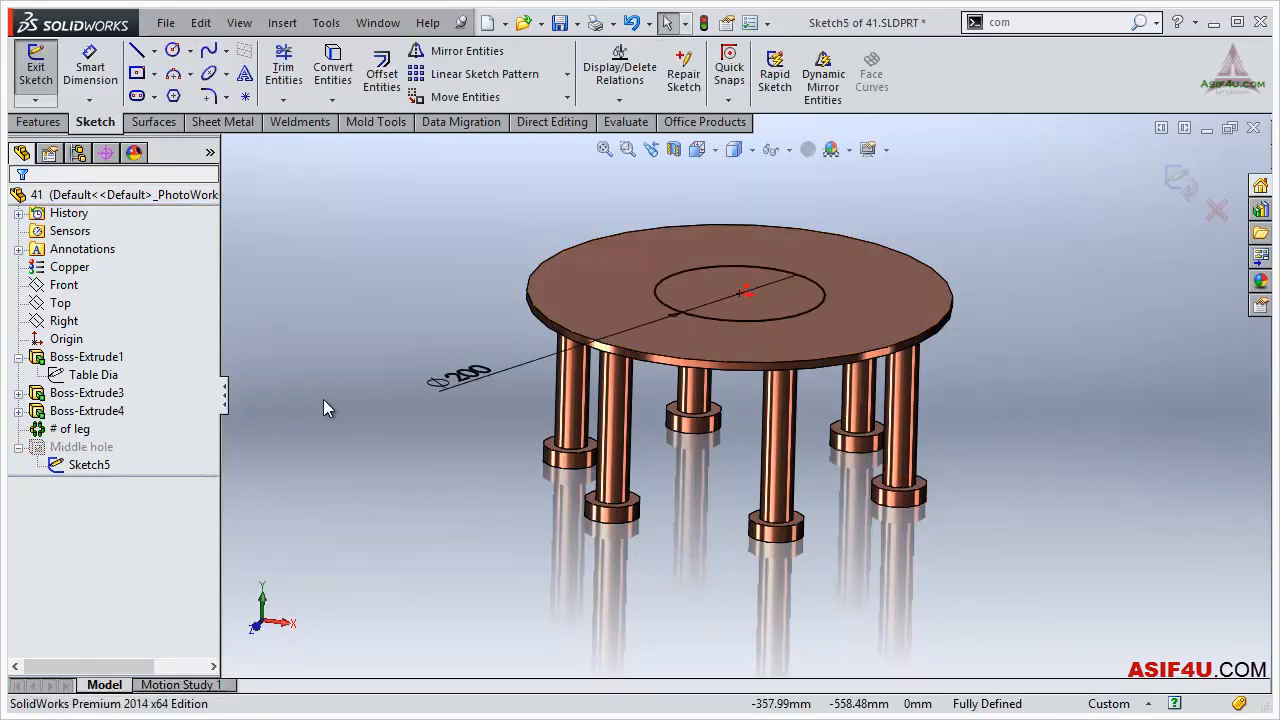
Rename the hole circle's diameter dimension to "Inner Hole Dia" and exit the sketch.
left_click(455, 377)
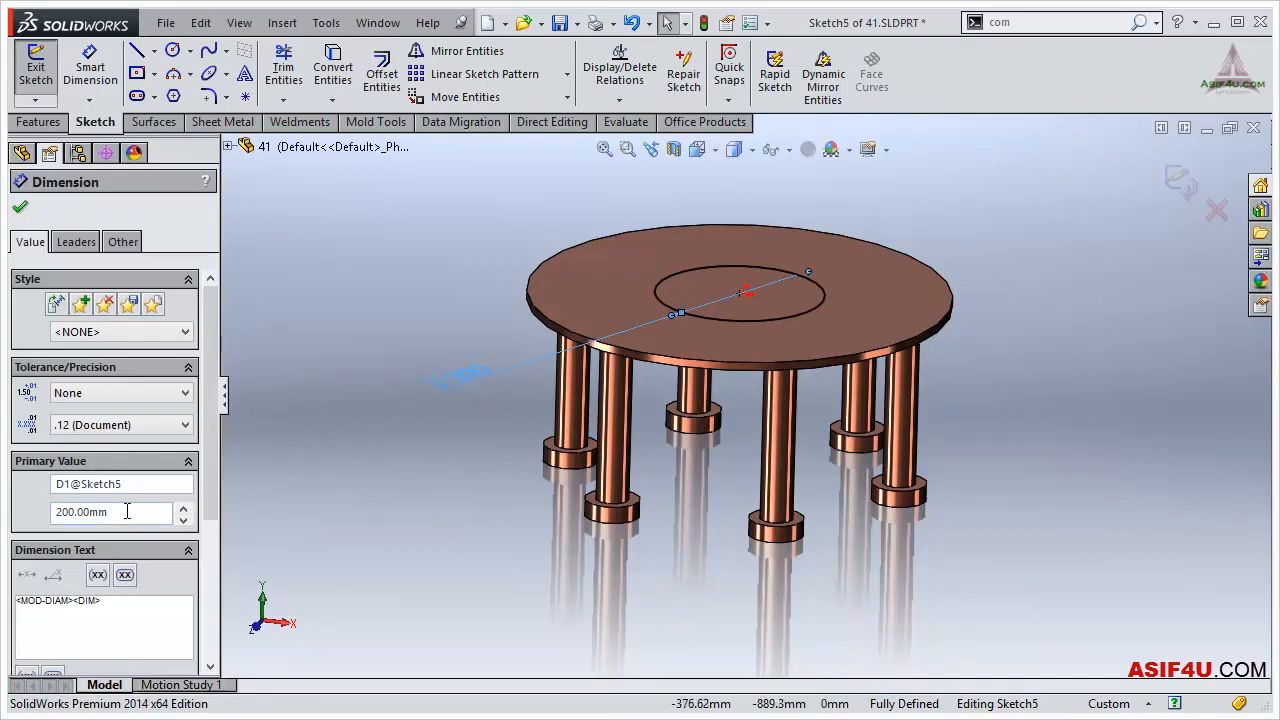
double_click(66, 484)
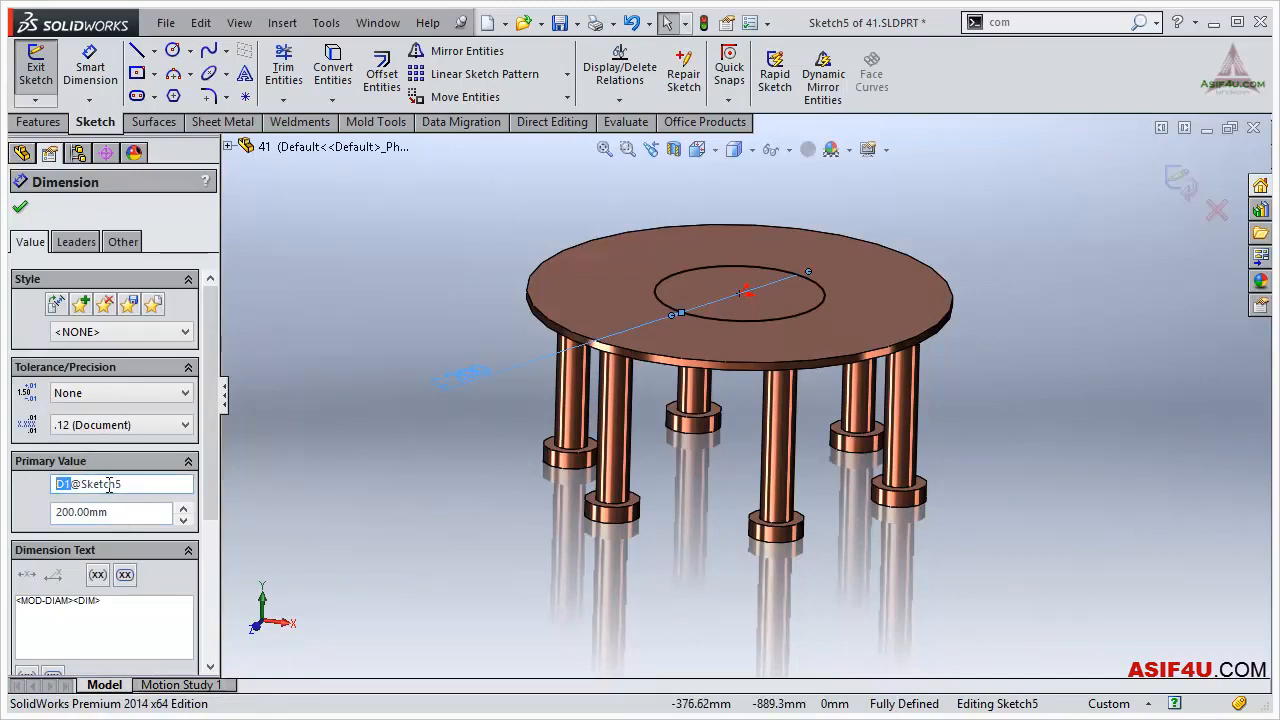
type("Inner Hile ")
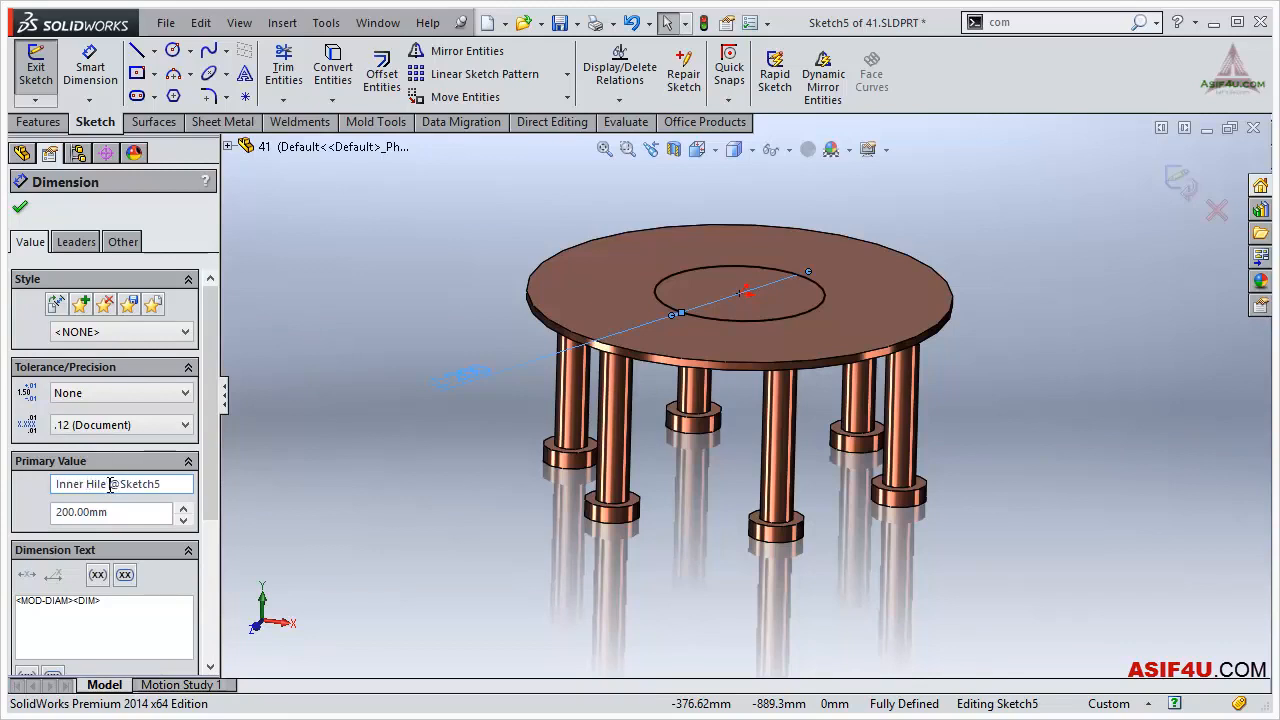
type("Dia")
key("BackSpace")
type("o")
left_click(19, 207)
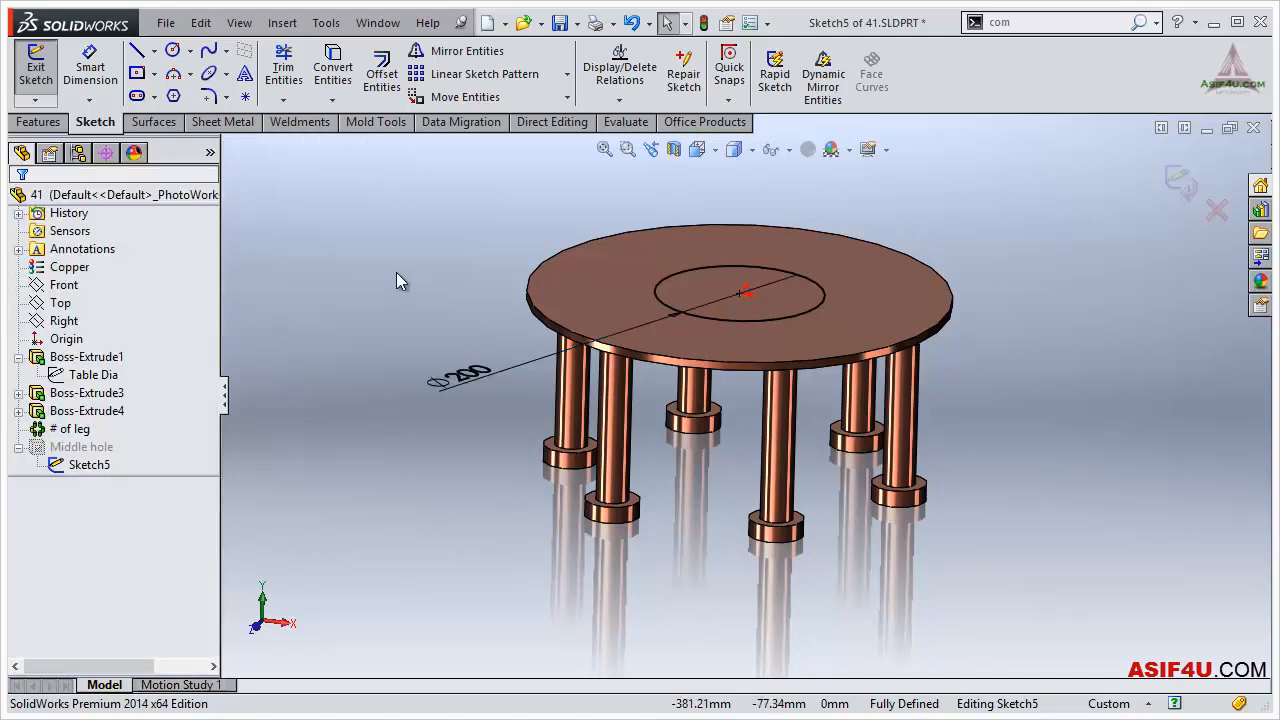
left_click(1181, 183)
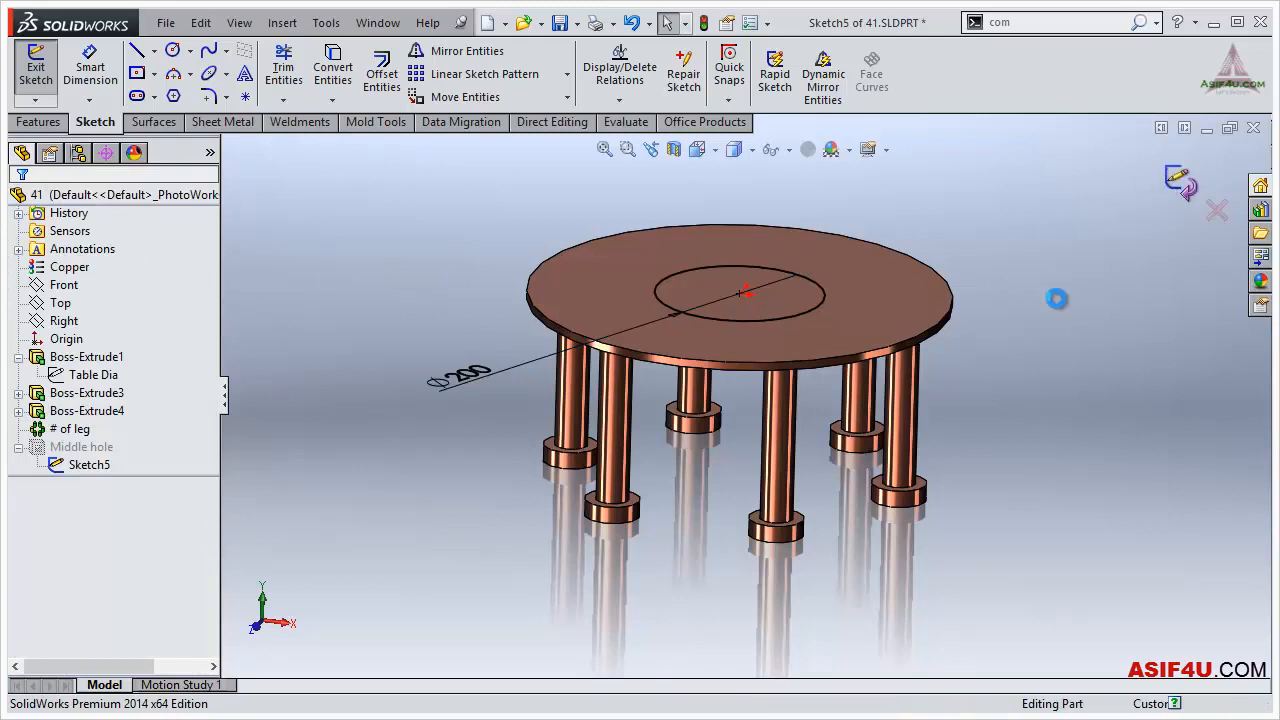
scroll(780, 463, "up", 2)
mouse_move(780, 368)
middle_mouse_down()
mouse_move(783, 349)
mouse_move(794, 375)
middle_mouse_up()
scroll(760, 363, "down", 2)
middle_click_drag(997, 326, 980, 318)
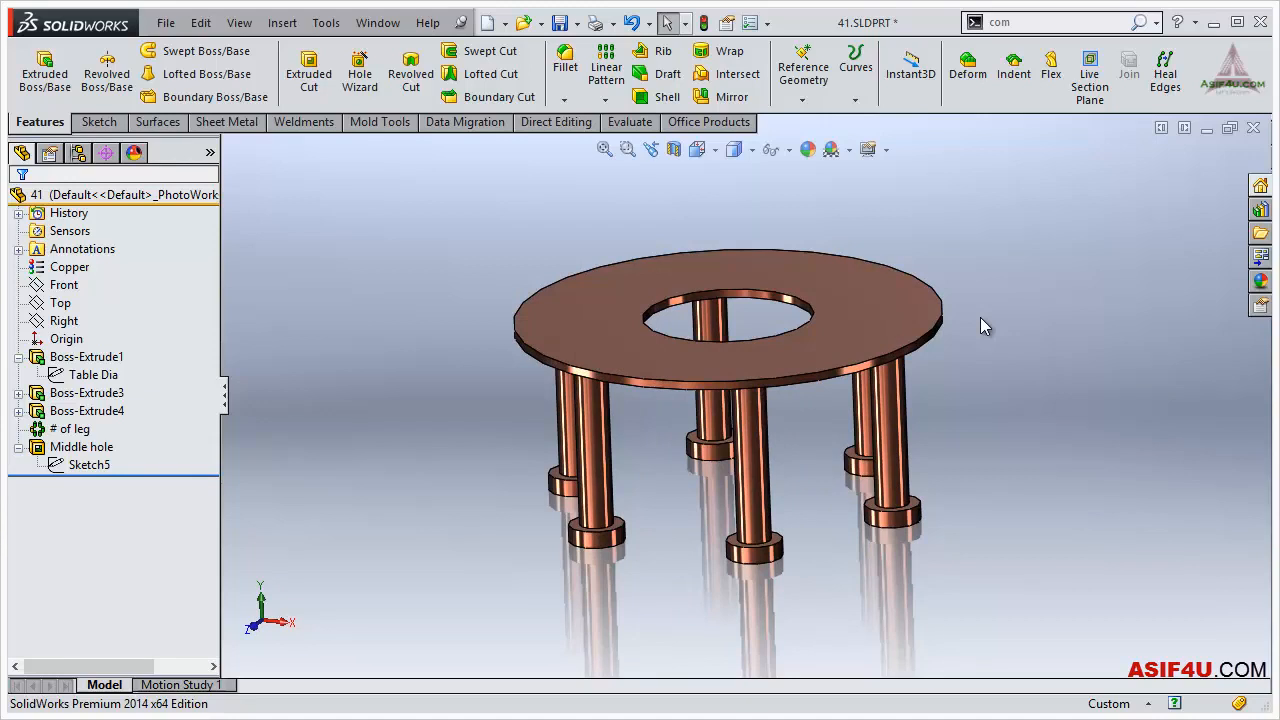
mouse_move(979, 319)
middle_mouse_down()
mouse_move(970, 308)
mouse_move(982, 316)
middle_mouse_up()
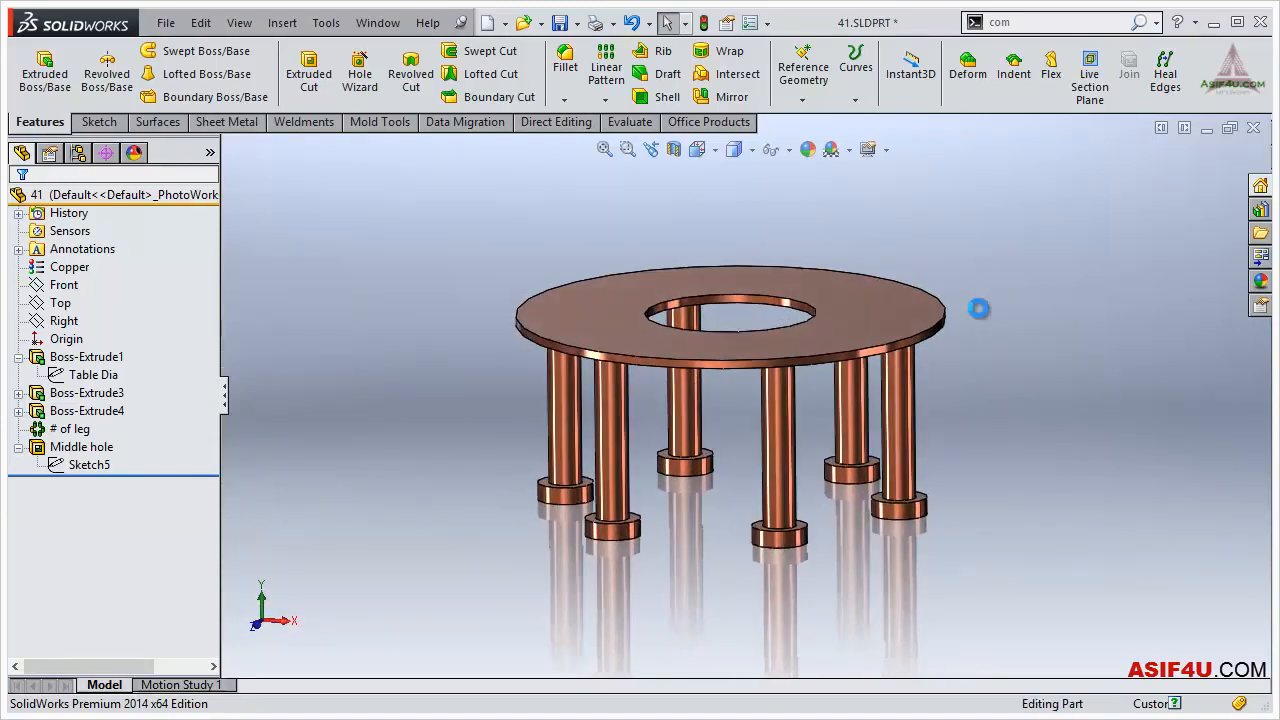
Insert a design table into the part with Auto-create as its source.
left_click(282, 23)
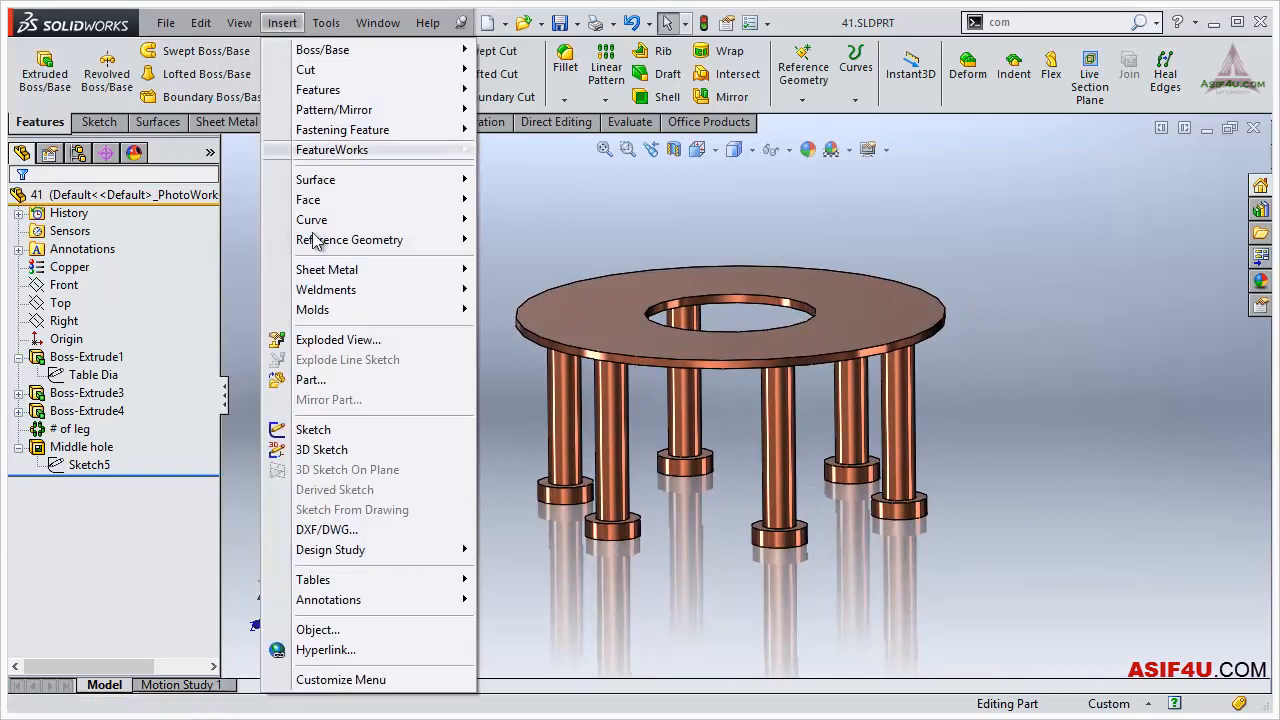
mouse_move(366, 581)
left_click(519, 603)
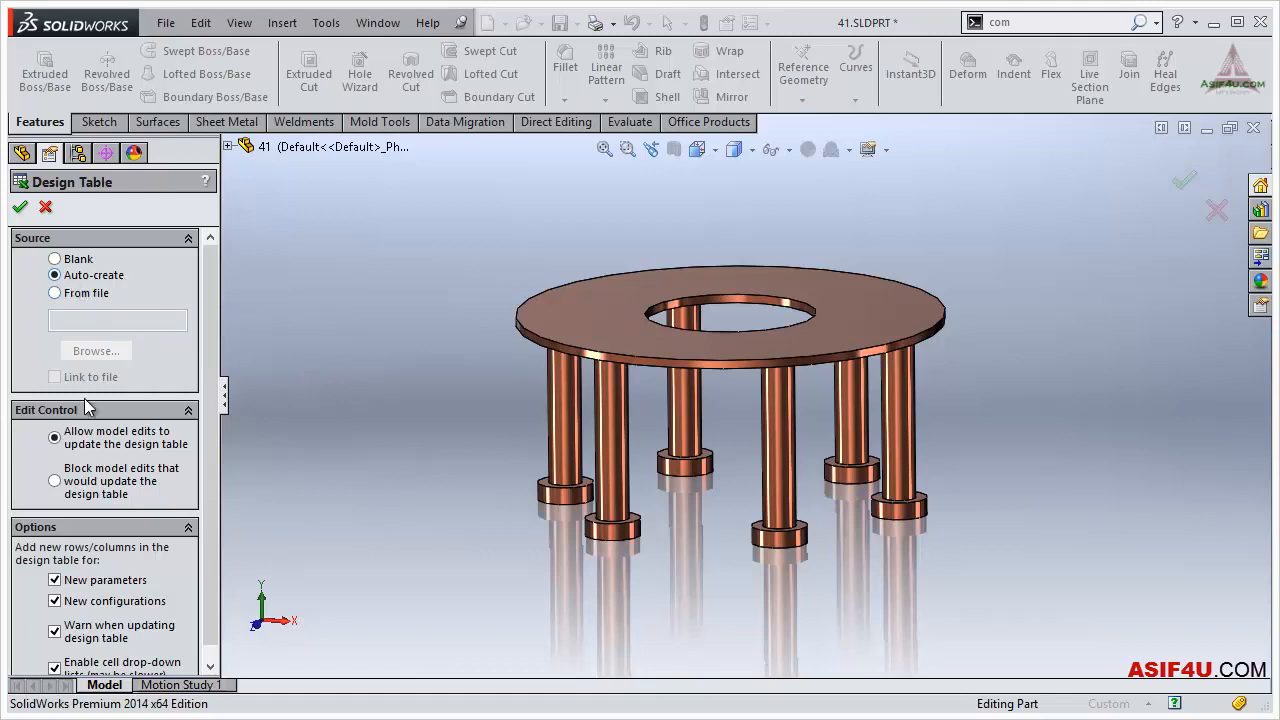
left_click_drag(208, 410, 214, 371)
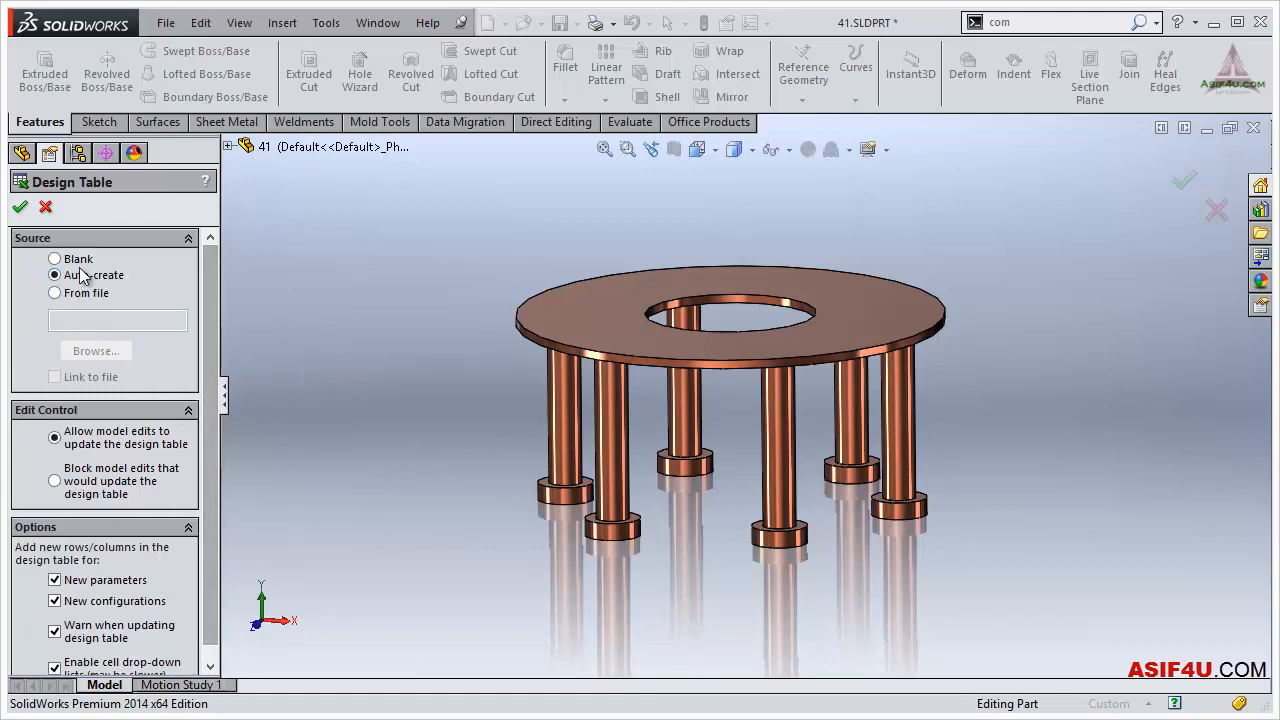
left_click(20, 207)
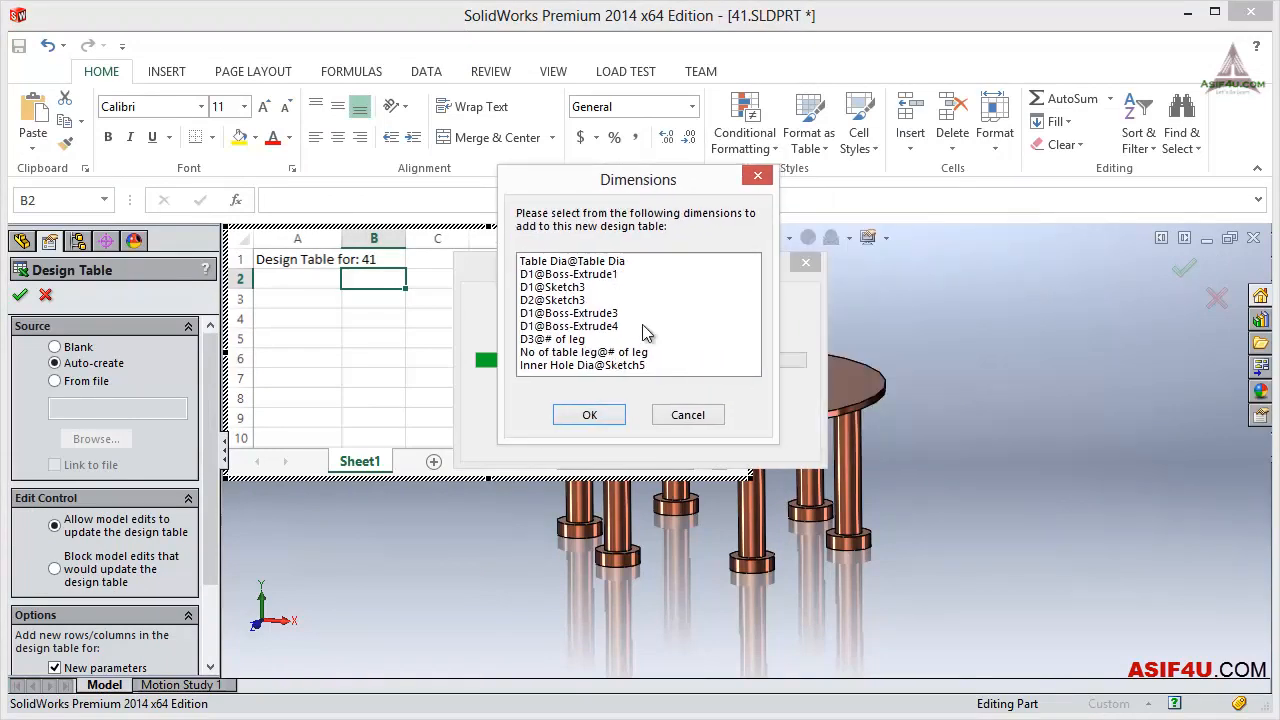
Add the Table Dia, No of table leg and Inner Hole Dia dimensions to the new design table.
left_click(566, 262)
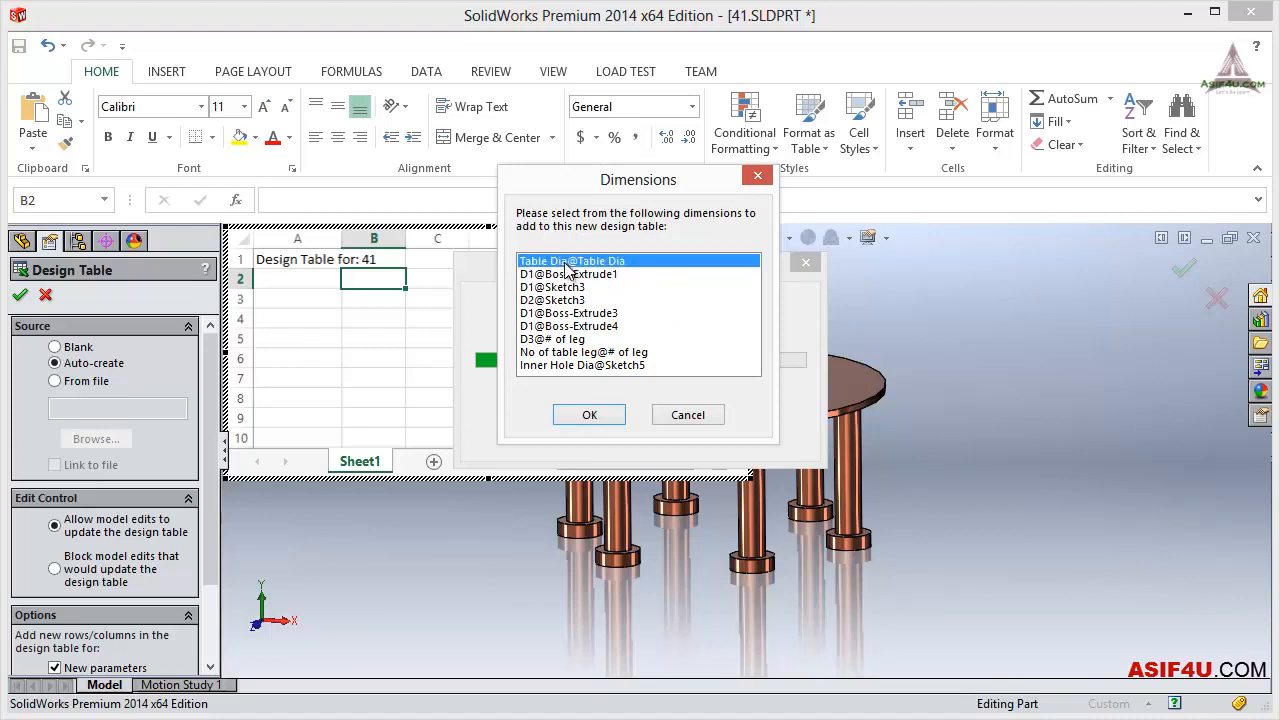
left_click(563, 354, "ctrl")
left_click(566, 366, "ctrl")
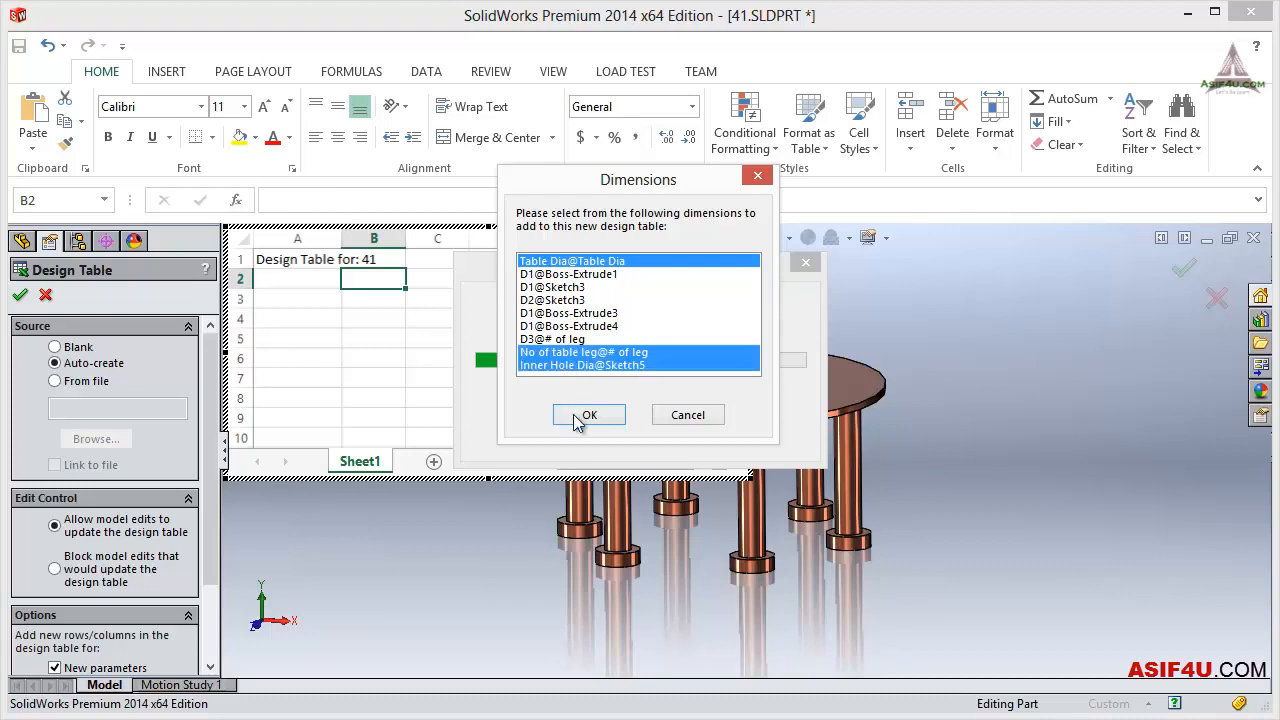
left_click(590, 414)
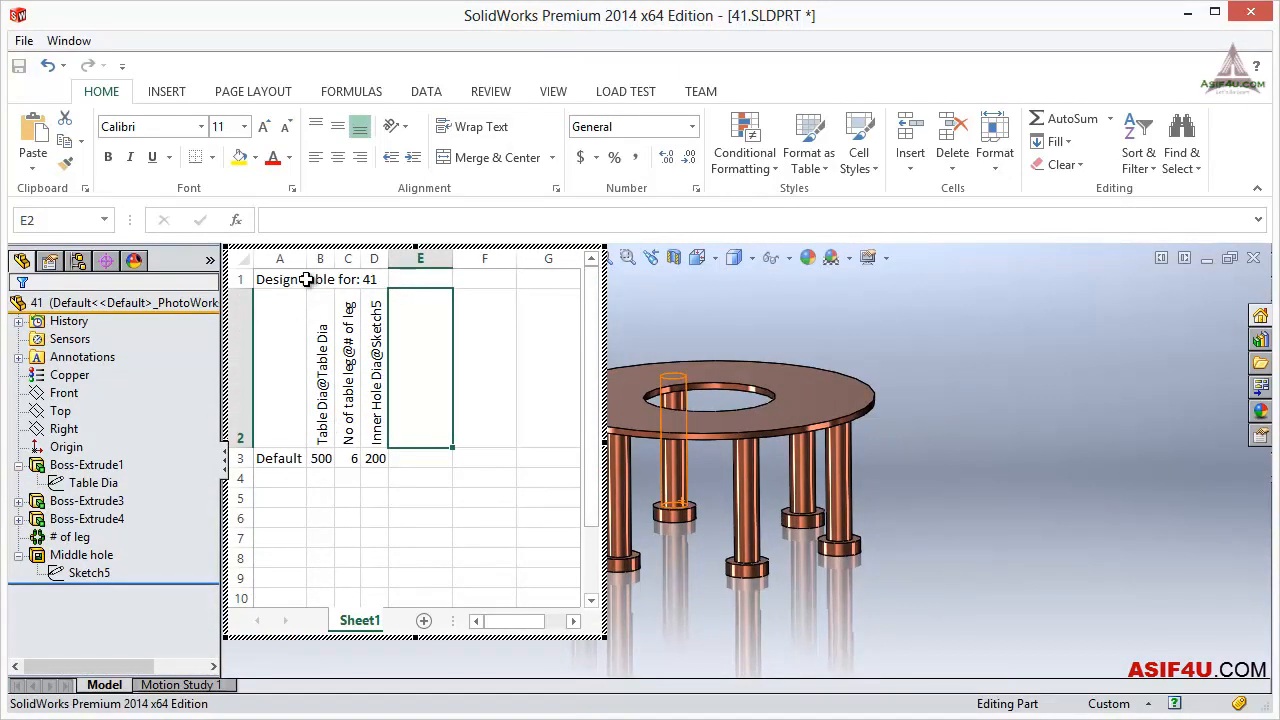
Widen column A and enter the configuration name "Large Dia Table" in cell A4.
left_click_drag(310, 259, 383, 259)
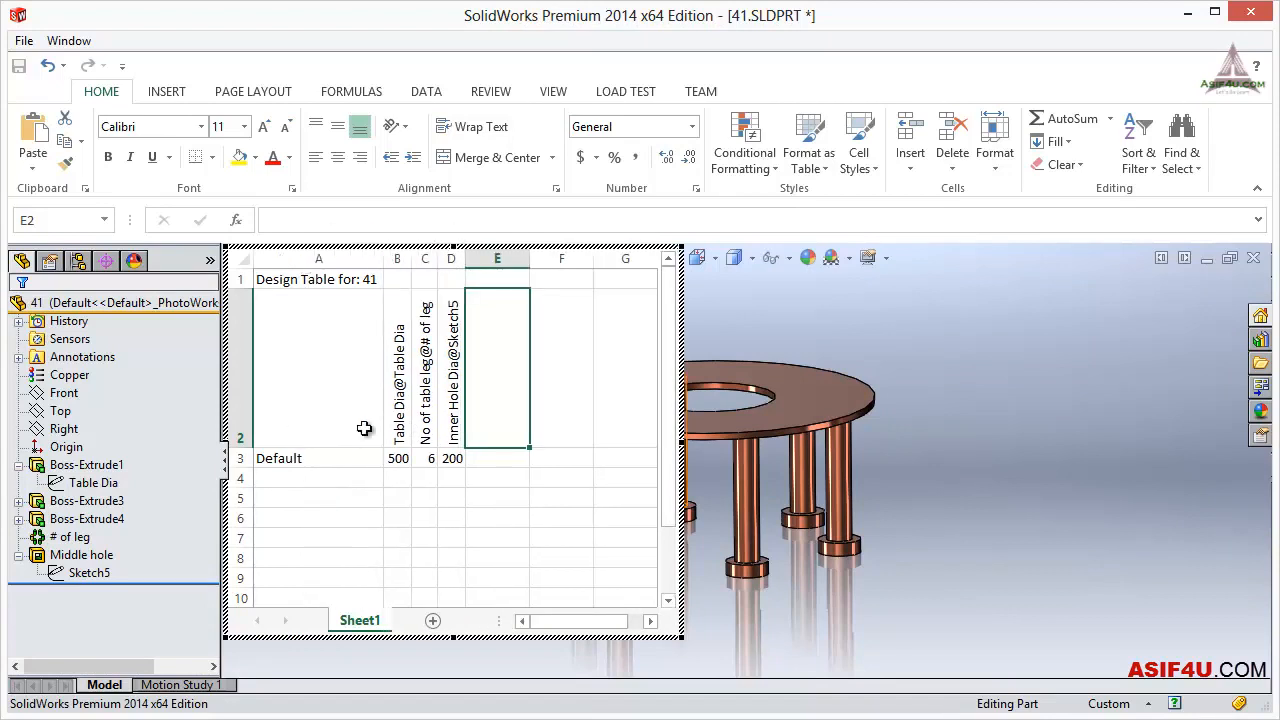
left_click(350, 478)
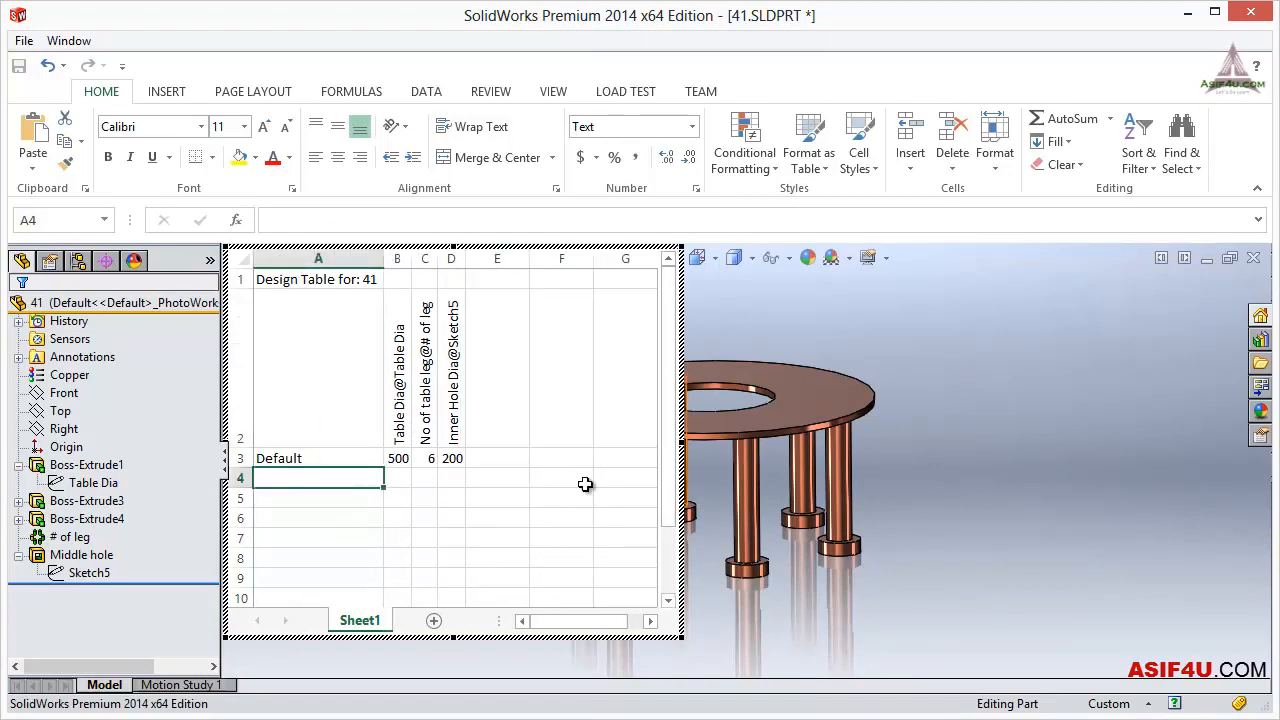
type("large")
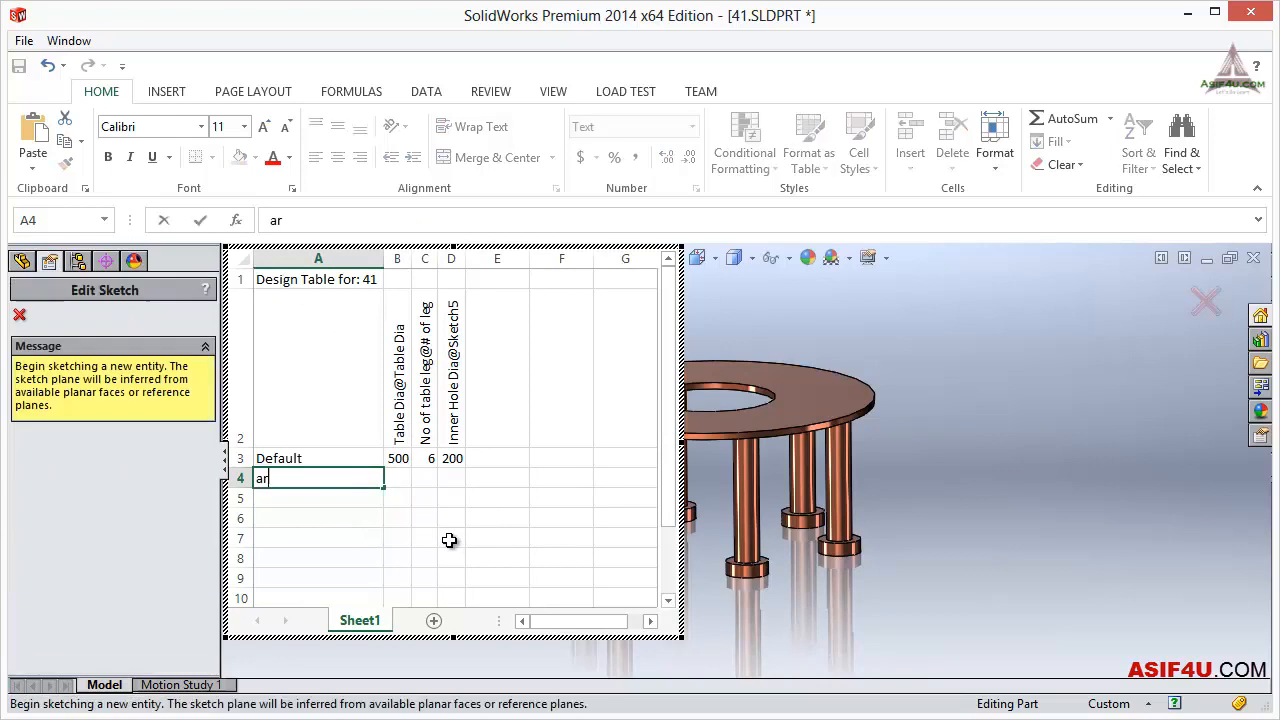
type(" Dia Table")
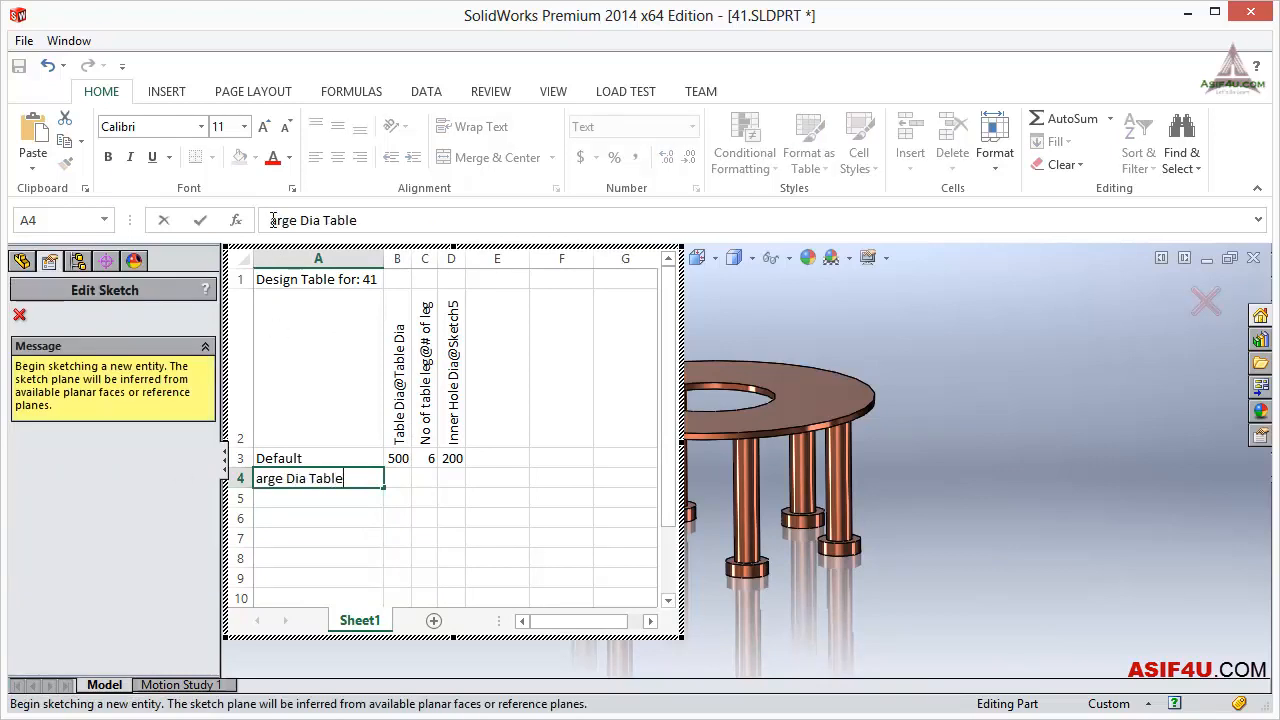
key("Home")
type("L")
key("Return")
Fill the name in A4 down to A6 and change cell A5 to "Medium Dia Table".
left_click(308, 477)
left_click_drag(383, 487, 329, 517)
left_click(289, 497)
double_click(280, 498)
type("Medium")
key("BackSpace")
key("BackSpace")
key("BackSpace")
type("ium")
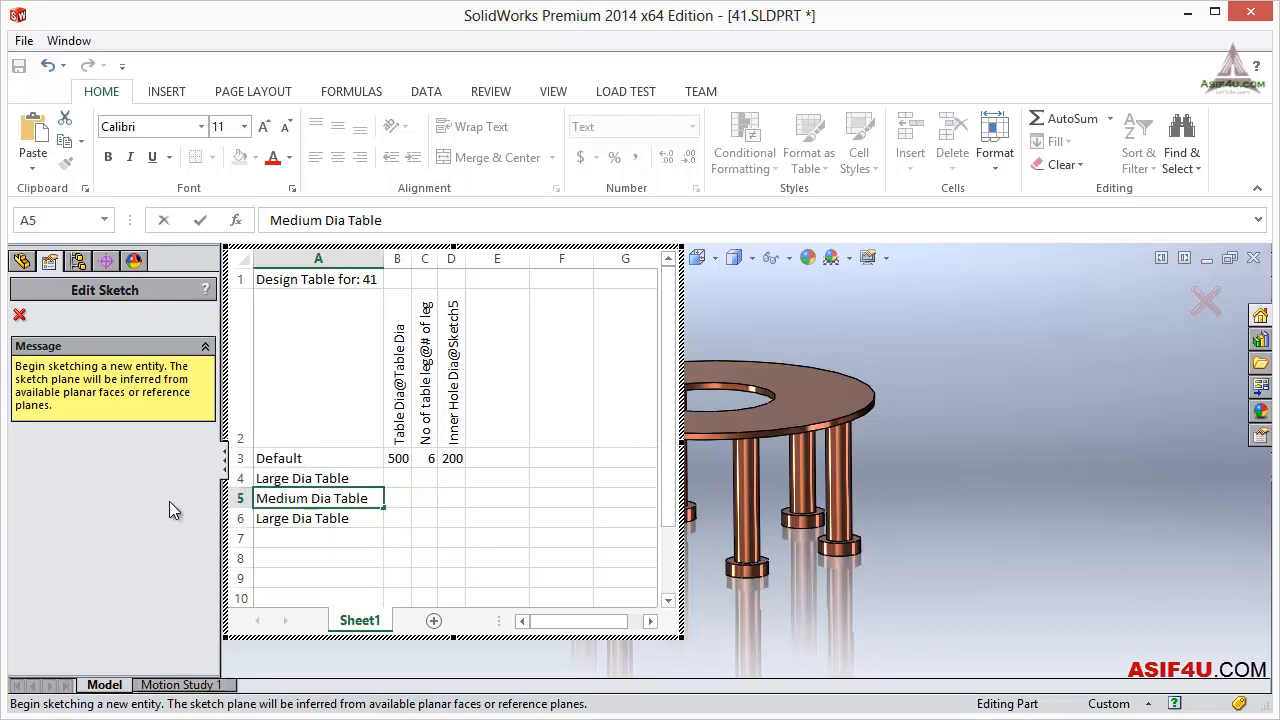
Change the configuration name in cell A6 to "Small Dia Table".
left_click(277, 517)
double_click(272, 518)
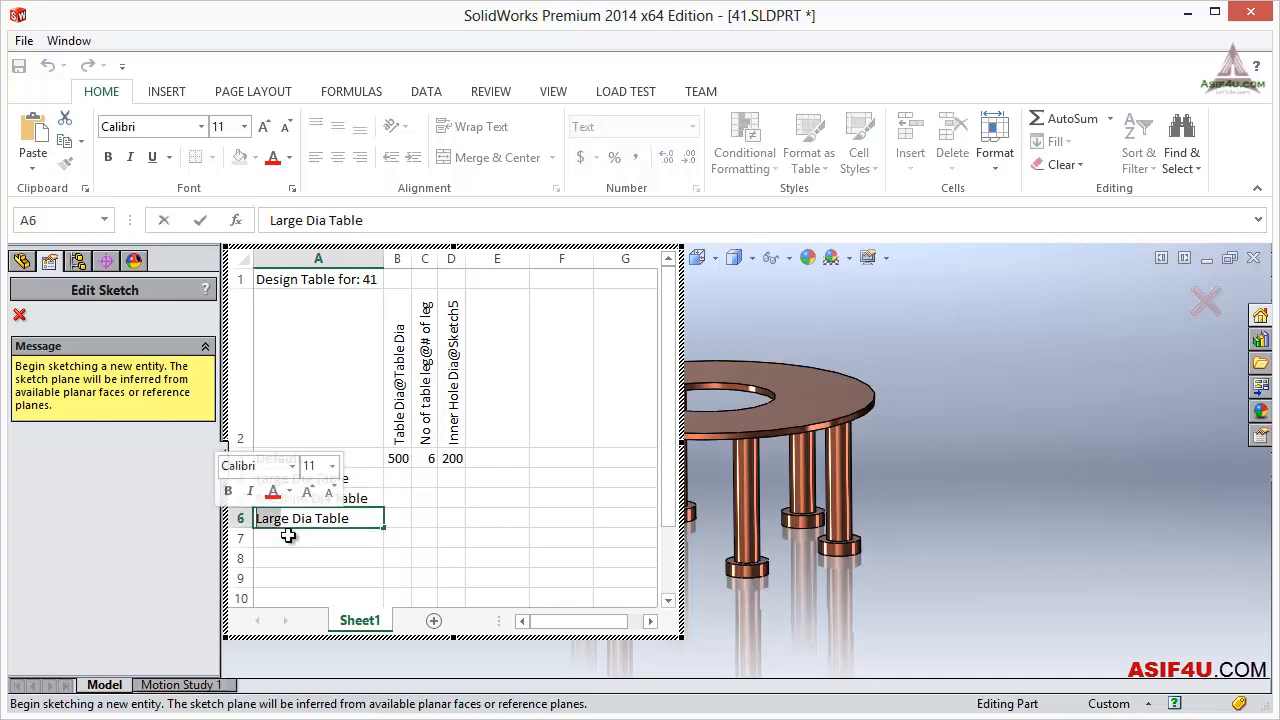
type("Small")
left_click(580, 535)
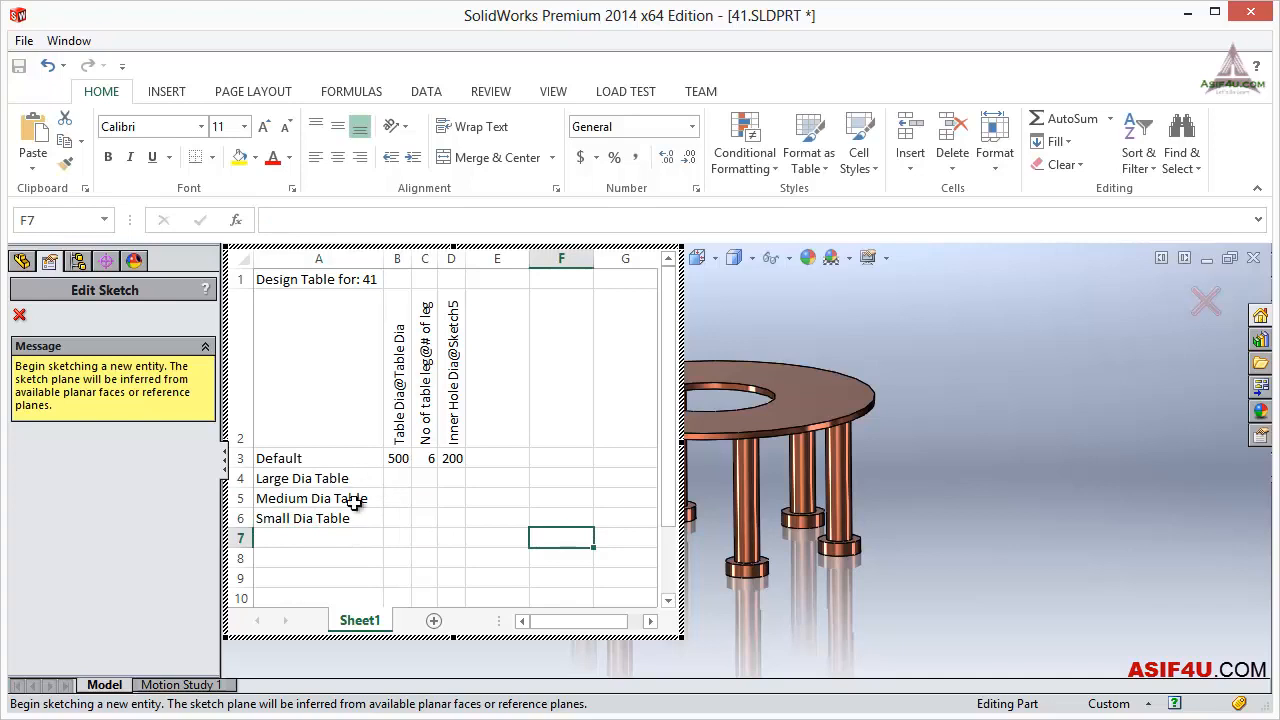
Set the Table Dia values to 700 for the large, 600 for the medium and 400 for the small configuration.
left_click(405, 479)
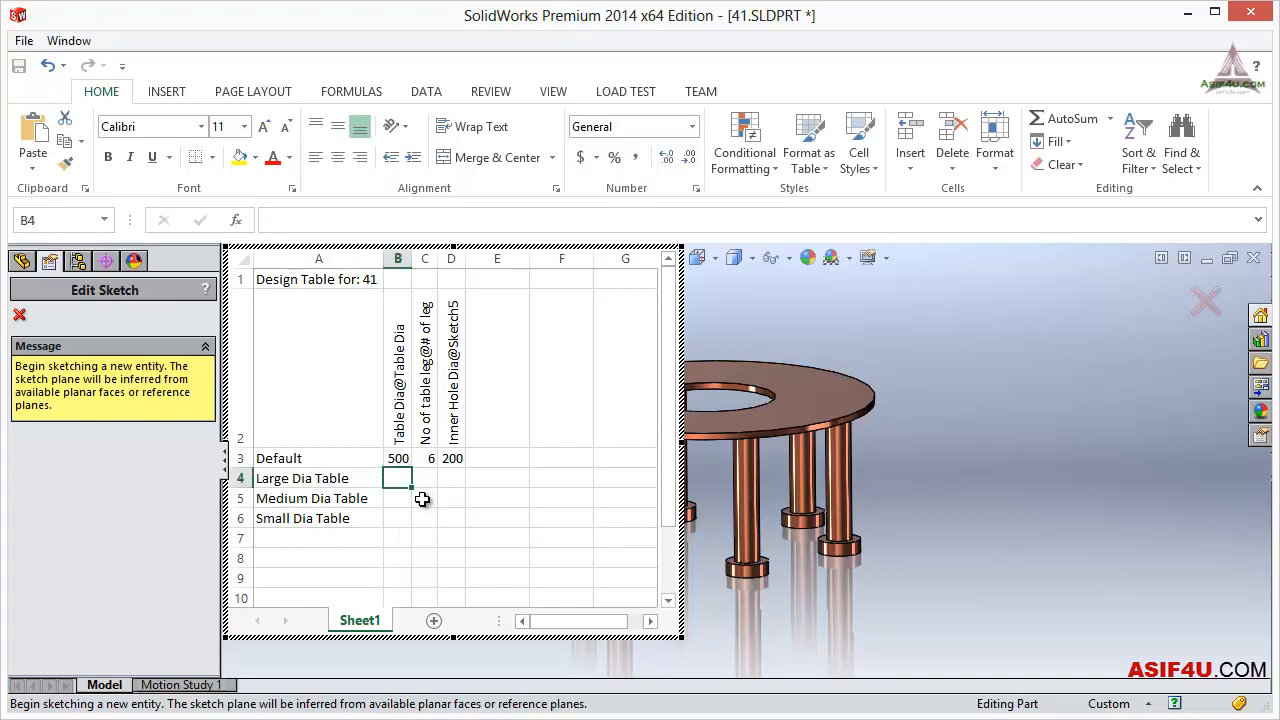
type("700")
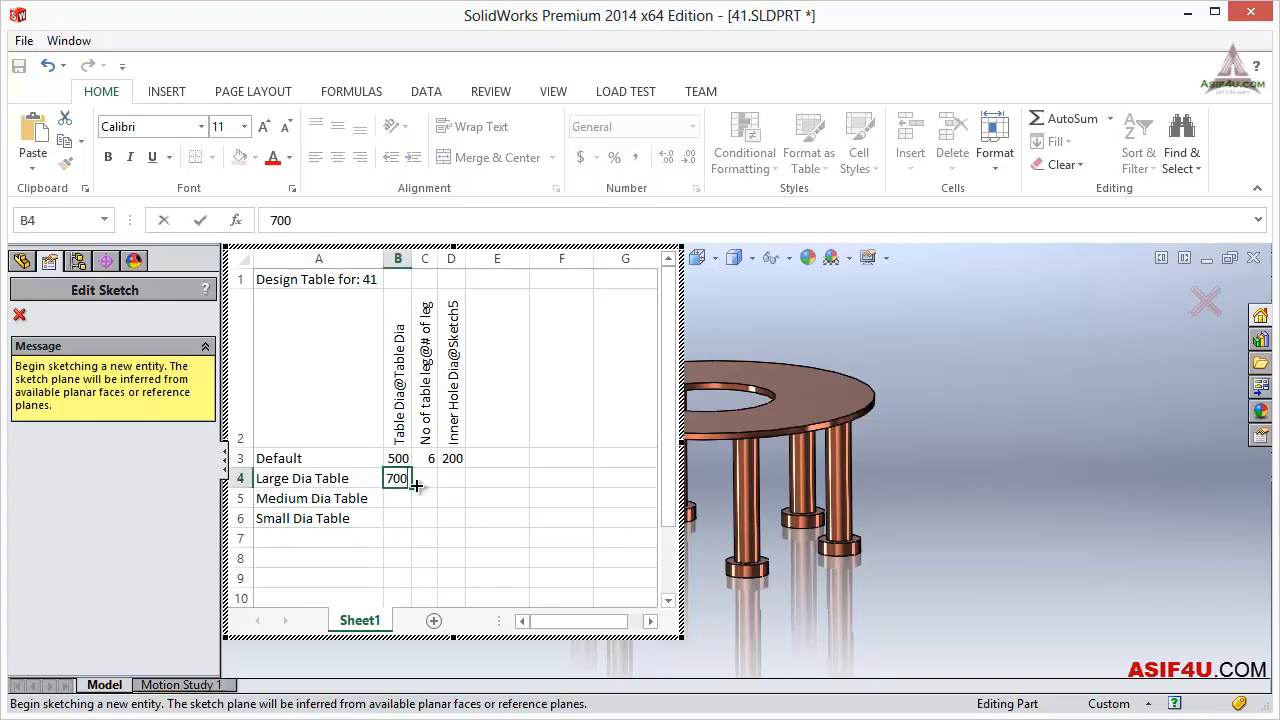
left_click(407, 503)
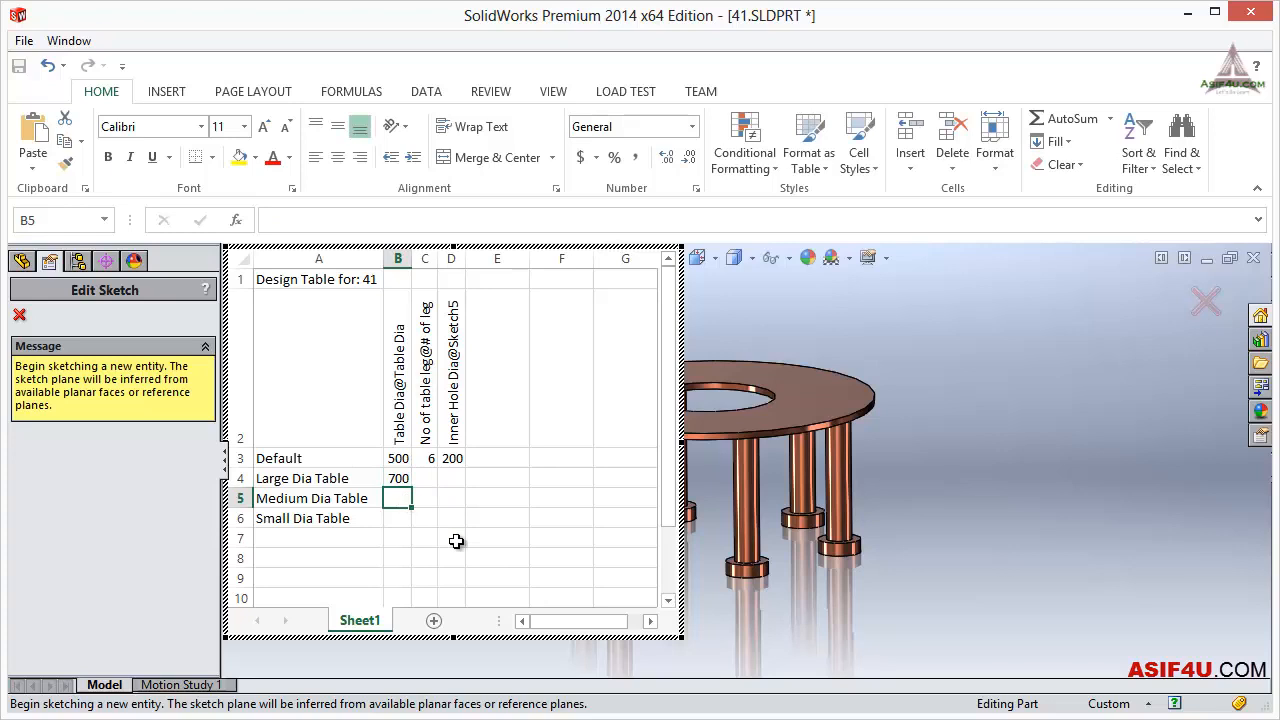
type("600")
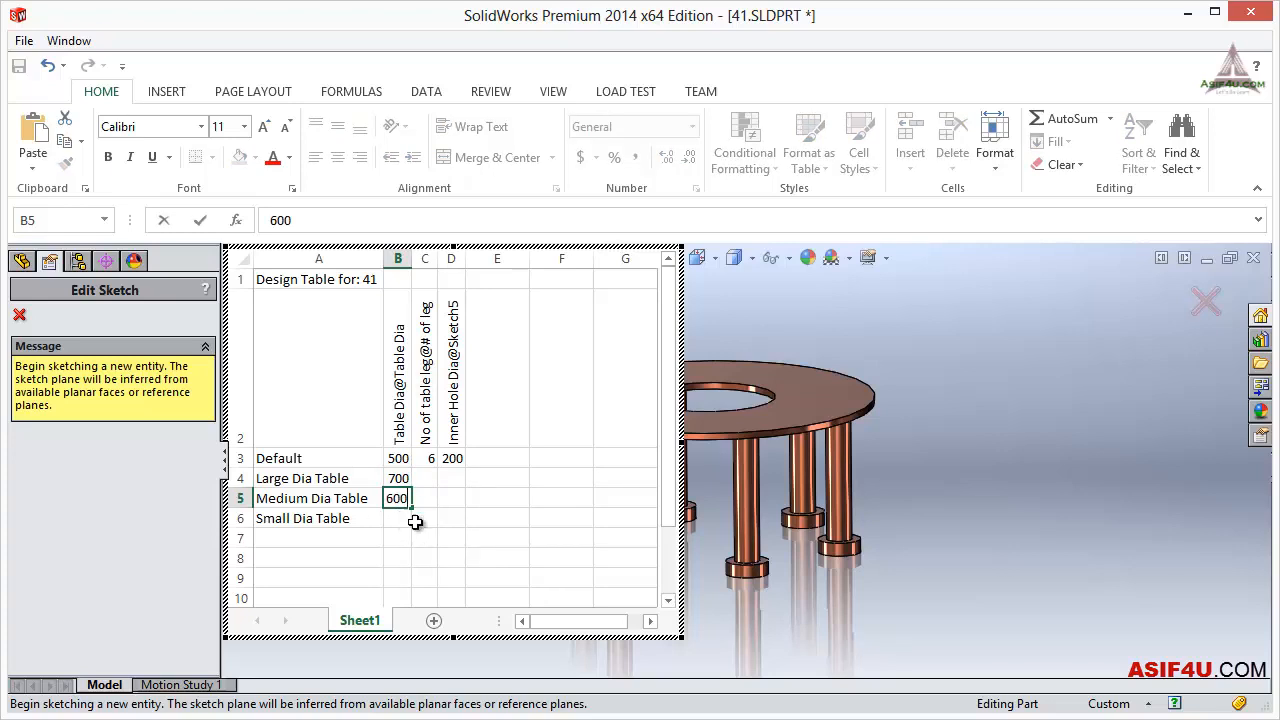
key("Return")
type("400")
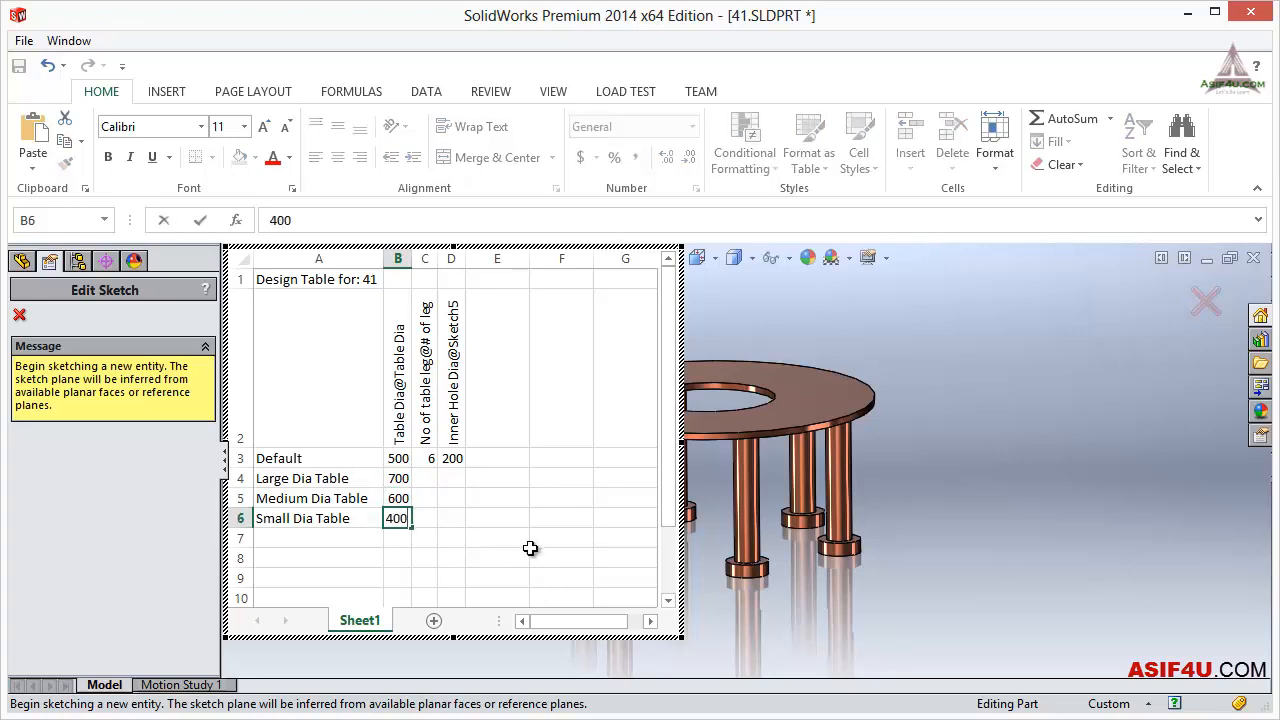
left_click(531, 549)
Set the number of table legs to 8 for the large, 6 for the medium and 4 for the small configuration.
left_click(424, 478)
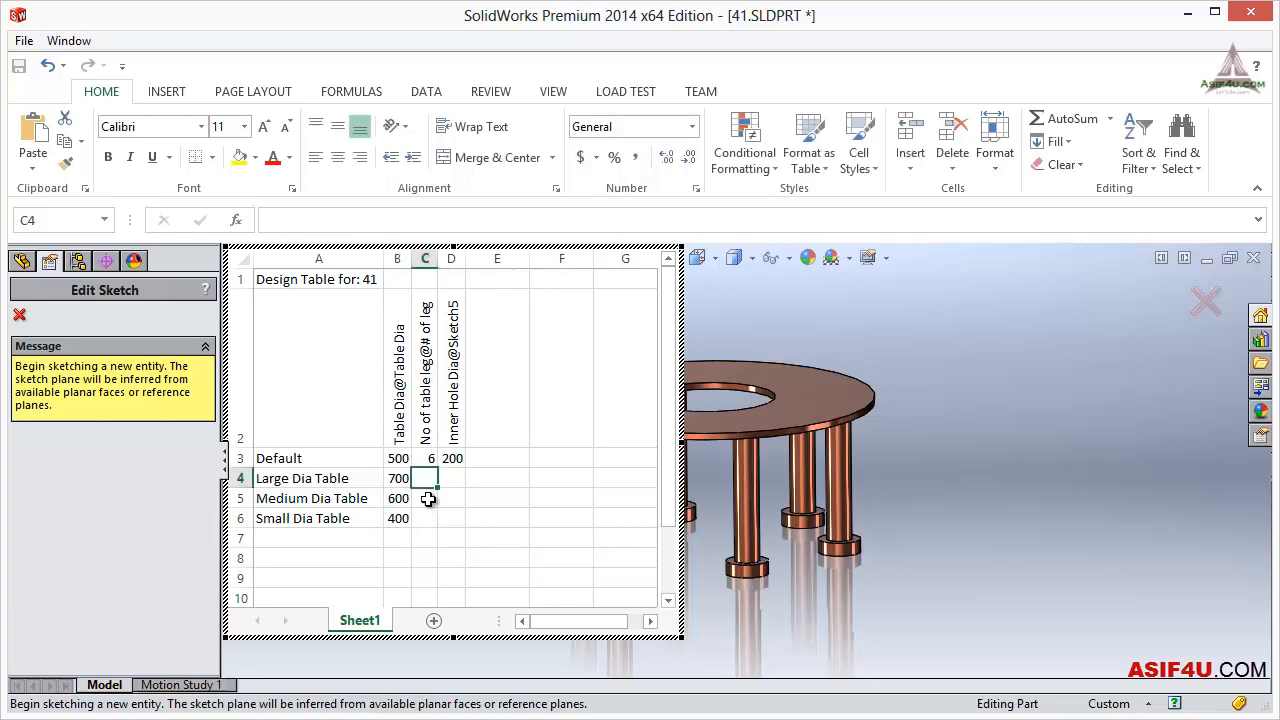
type("8")
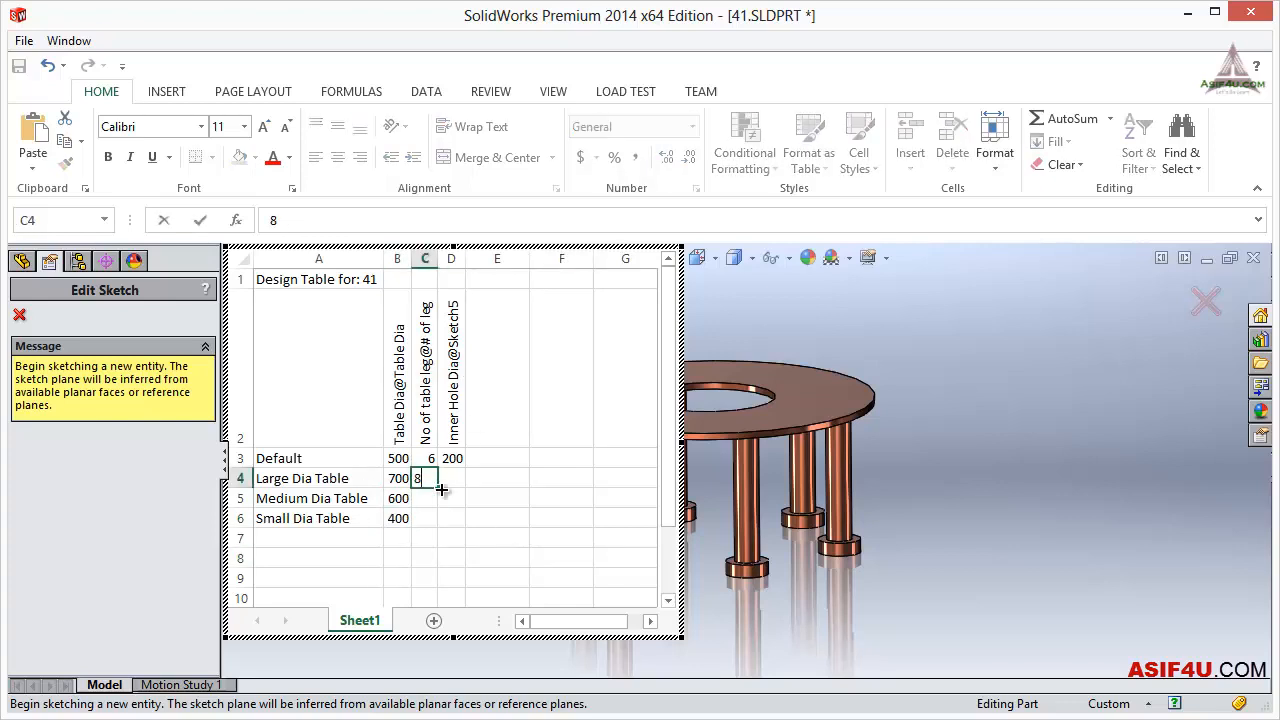
left_click(428, 500)
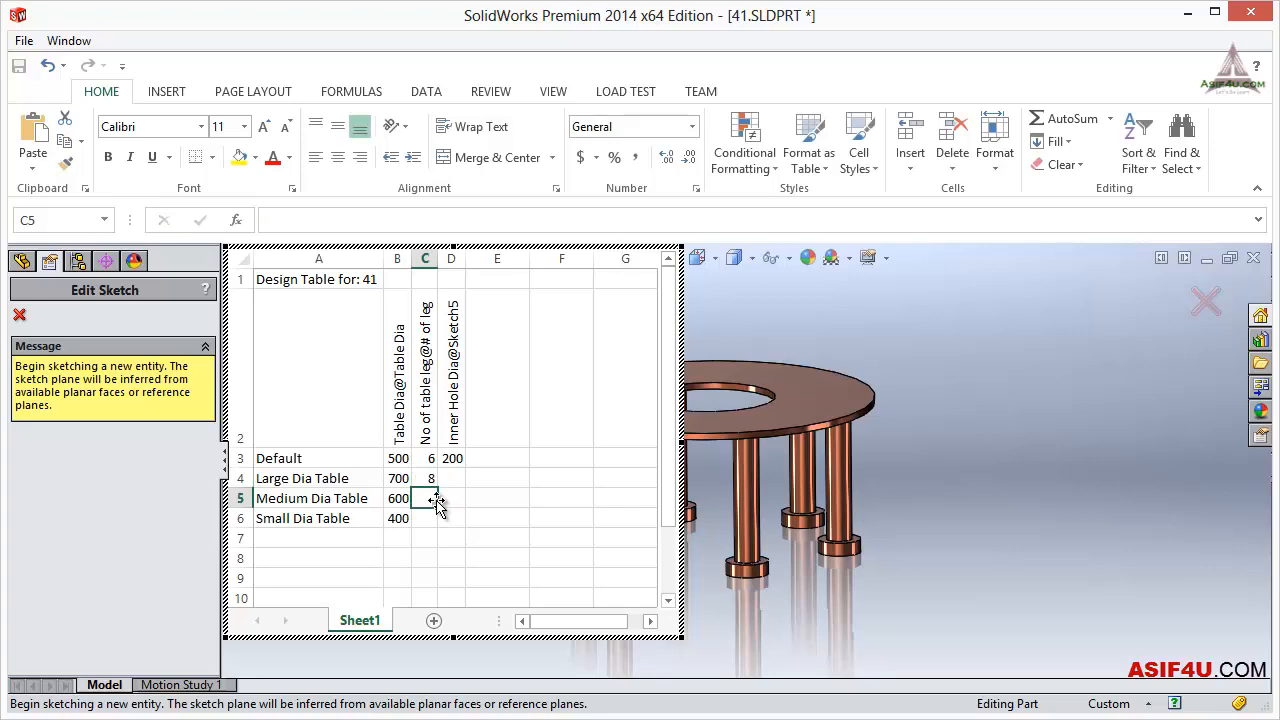
type("6")
left_click(432, 518)
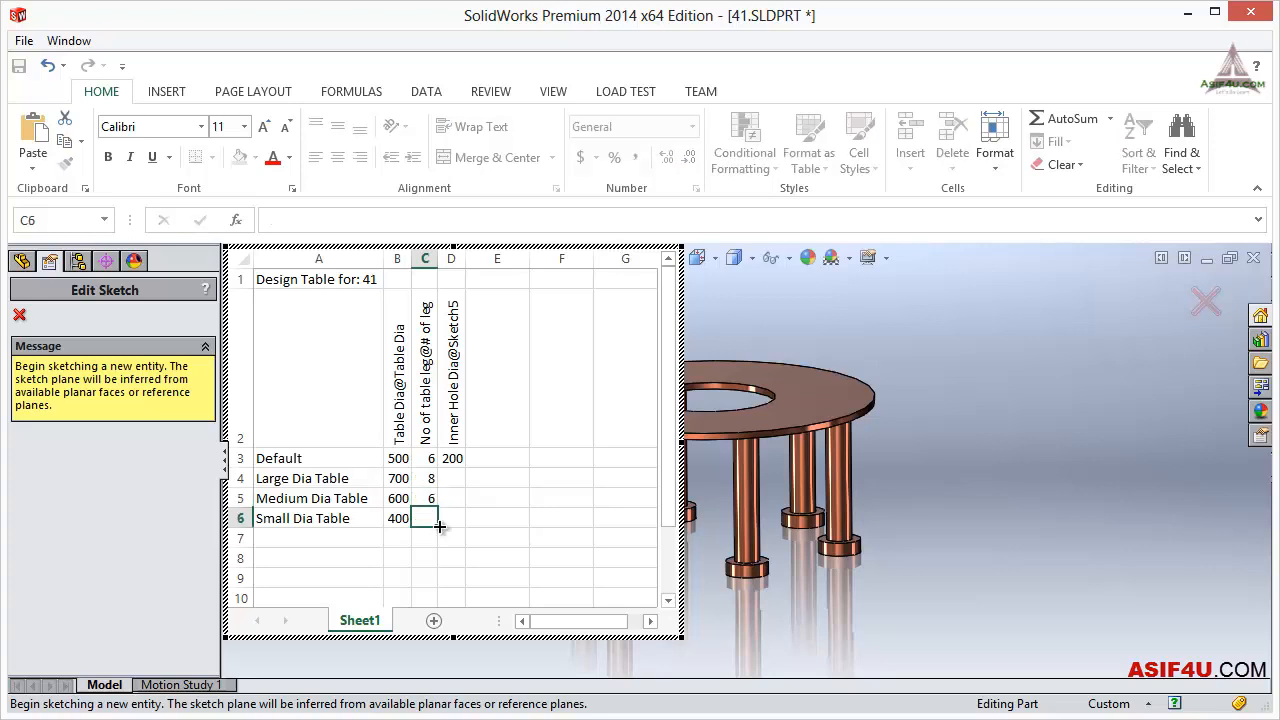
type("4")
Set the Inner Hole Dia values to 300 for the large, 150 for the medium and 80 for the small configuration.
left_click(452, 478)
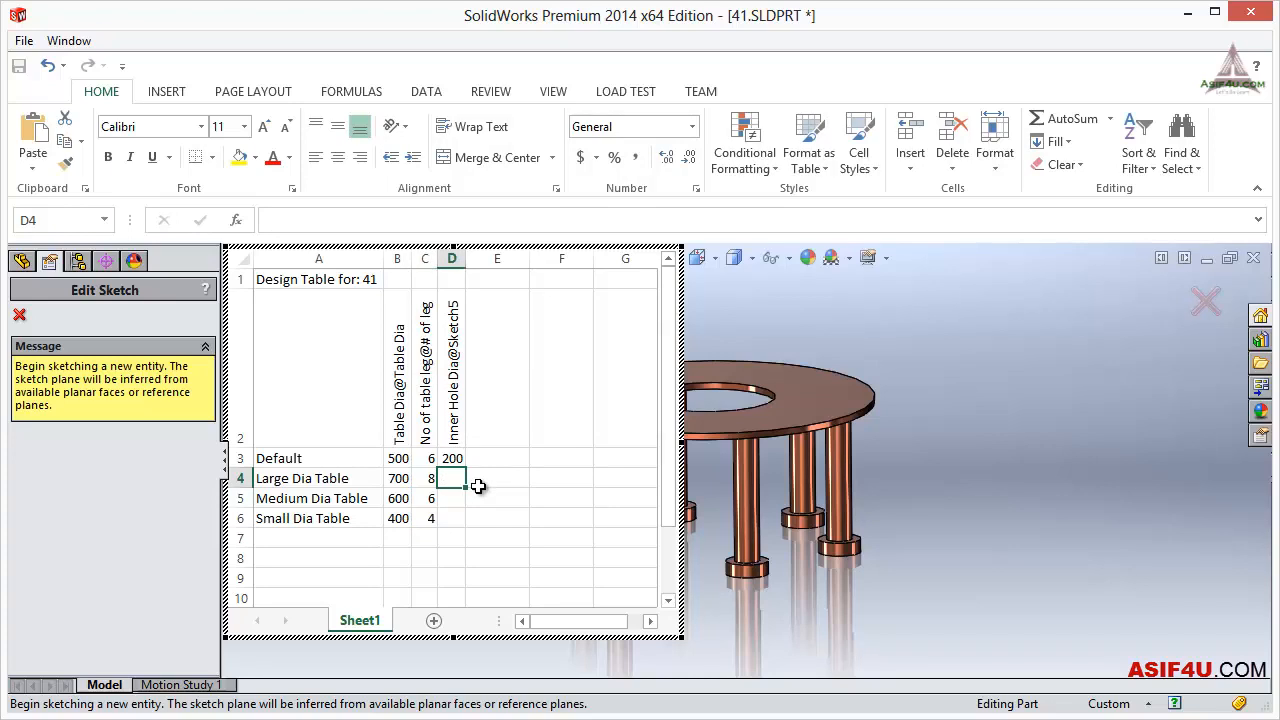
type("300")
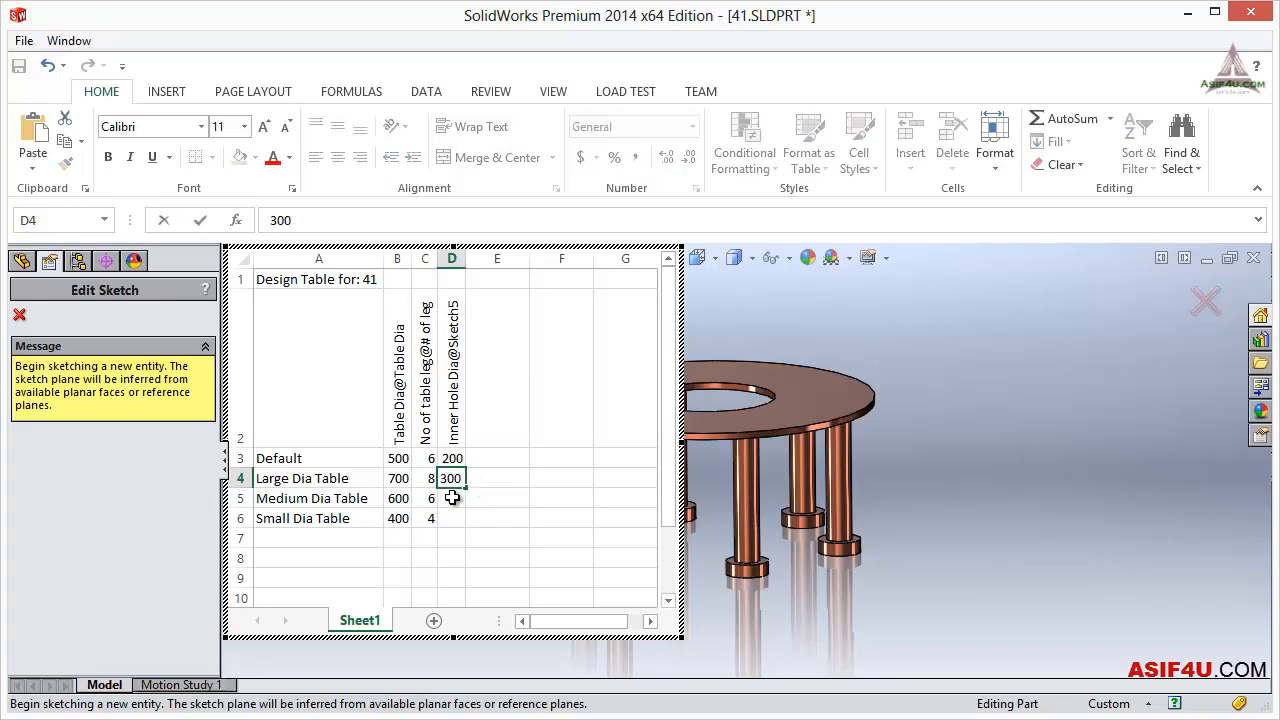
key("Return")
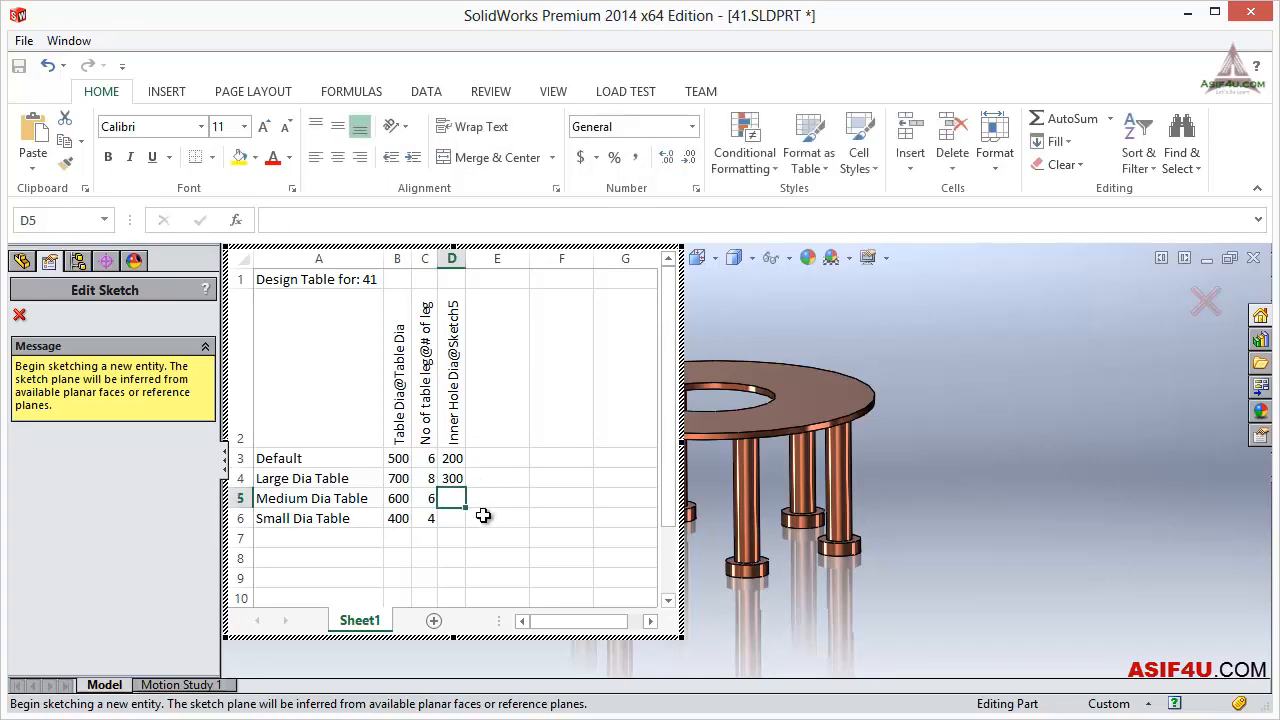
type("150")
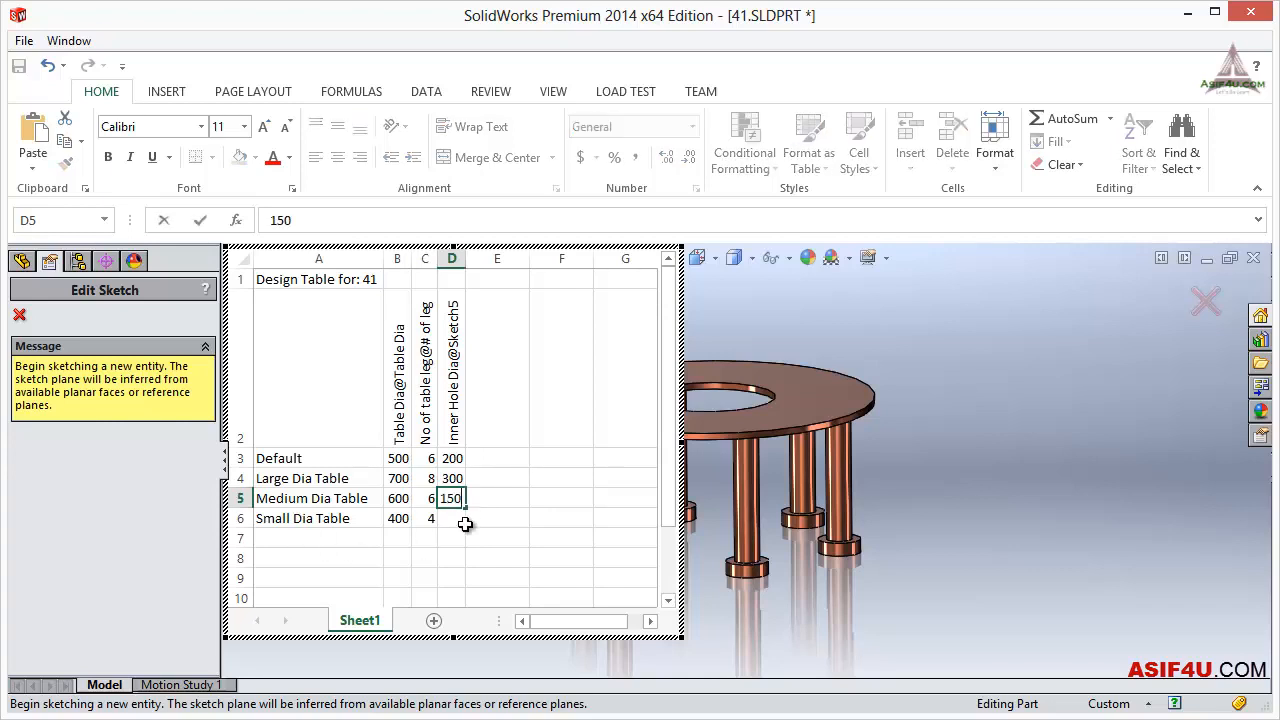
key("Return")
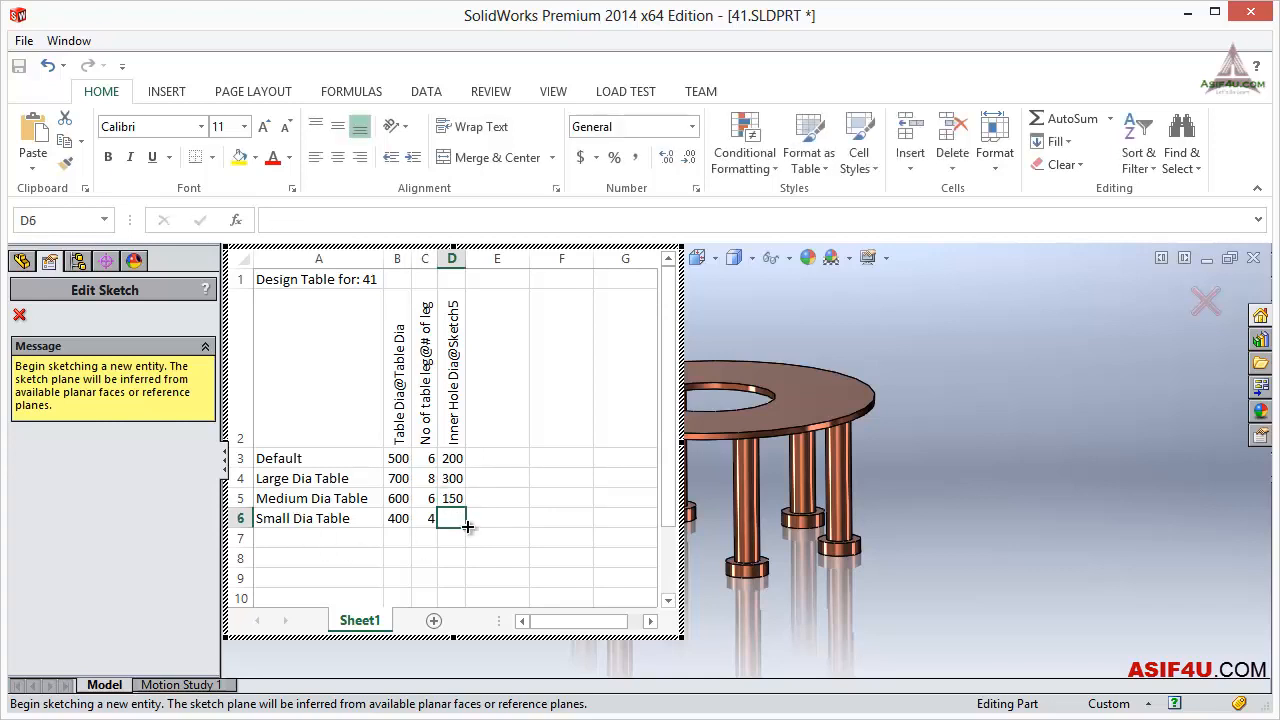
type("80")
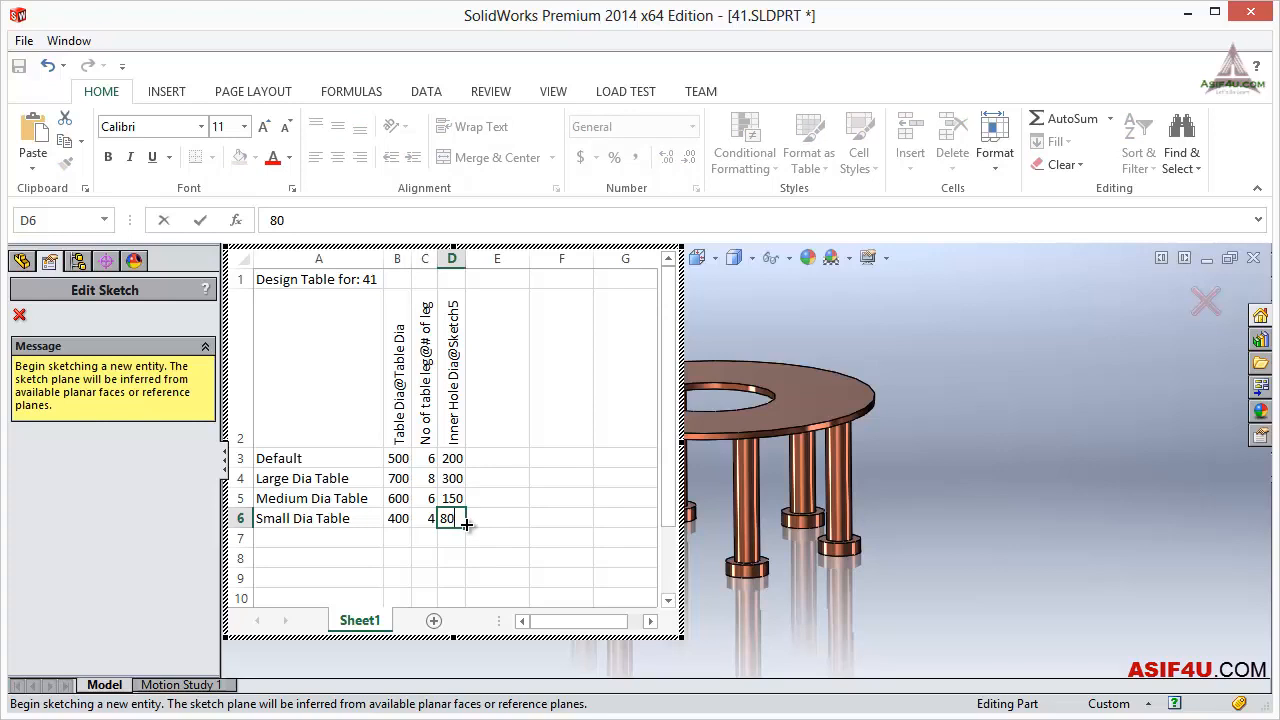
left_click(505, 497)
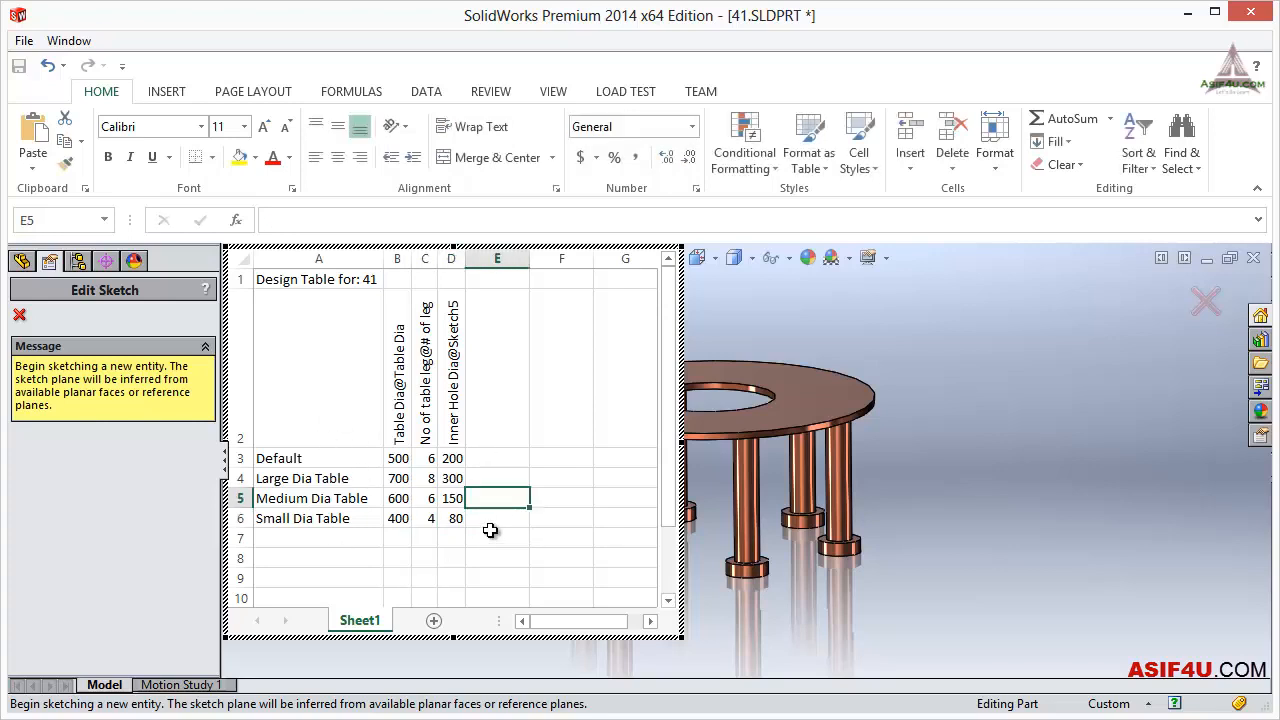
Close the design table to generate its configurations and dismiss the summary message.
left_click(18, 318)
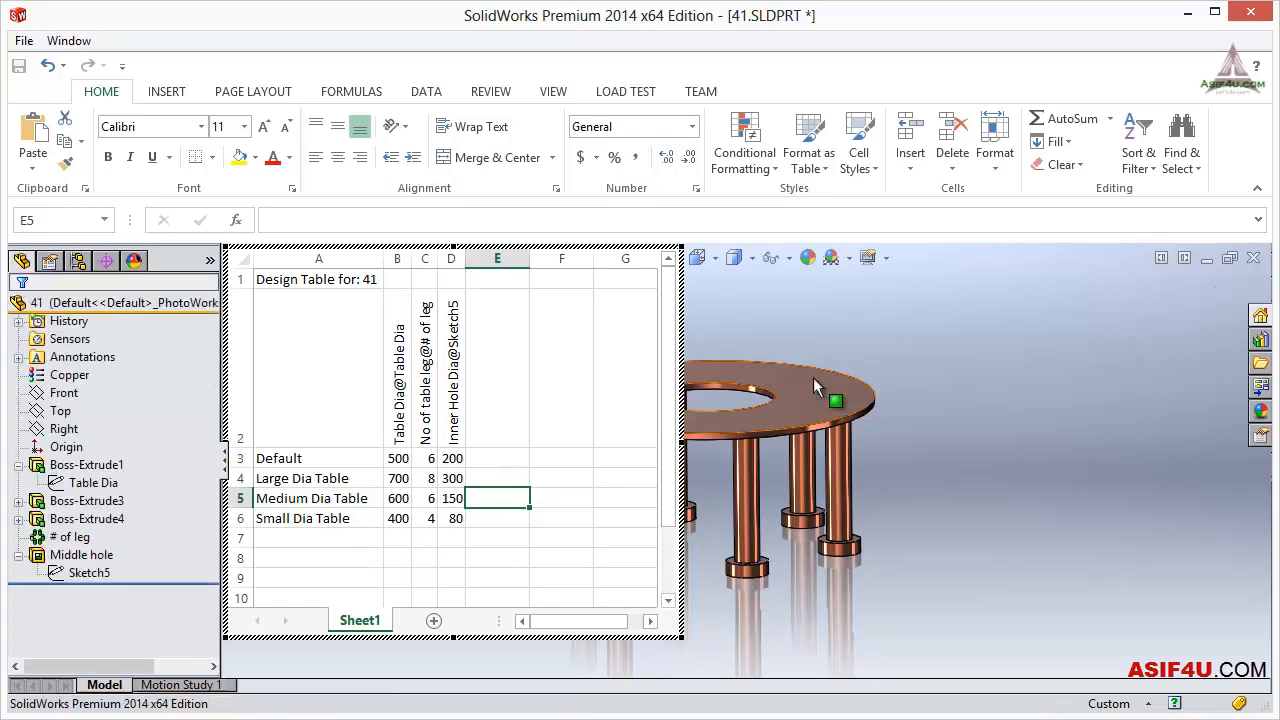
left_click(834, 321)
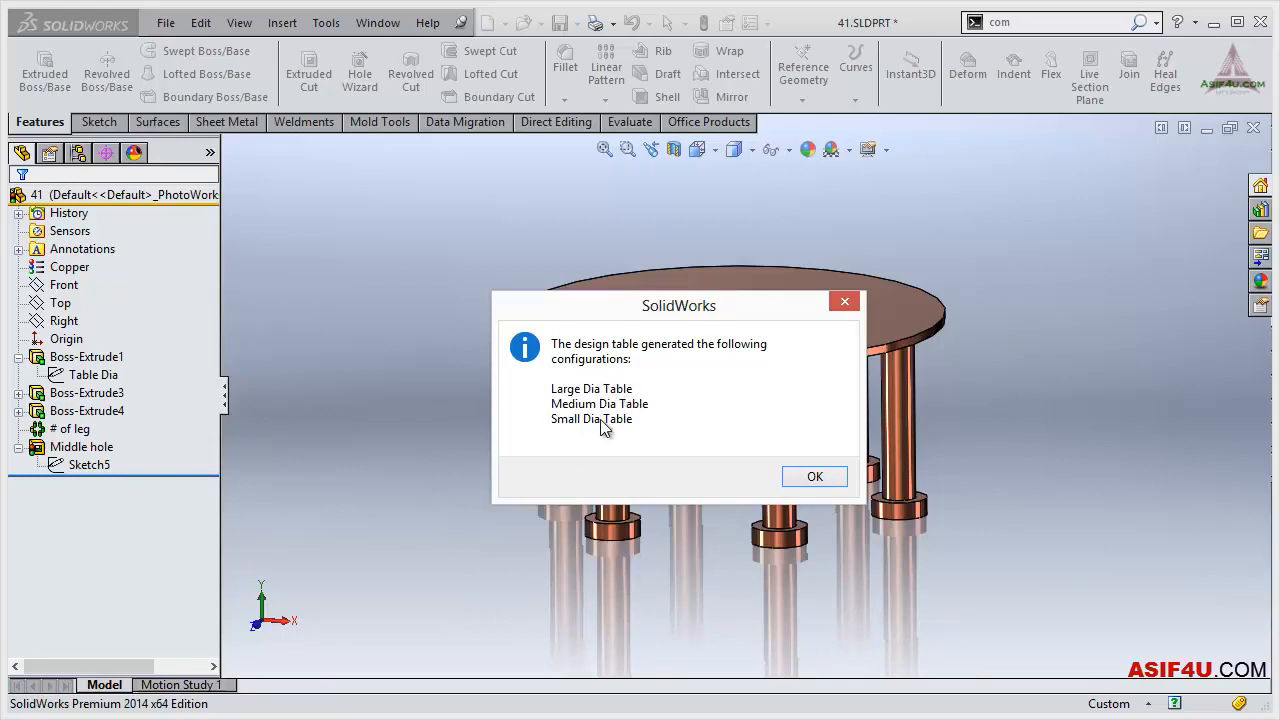
left_click(812, 478)
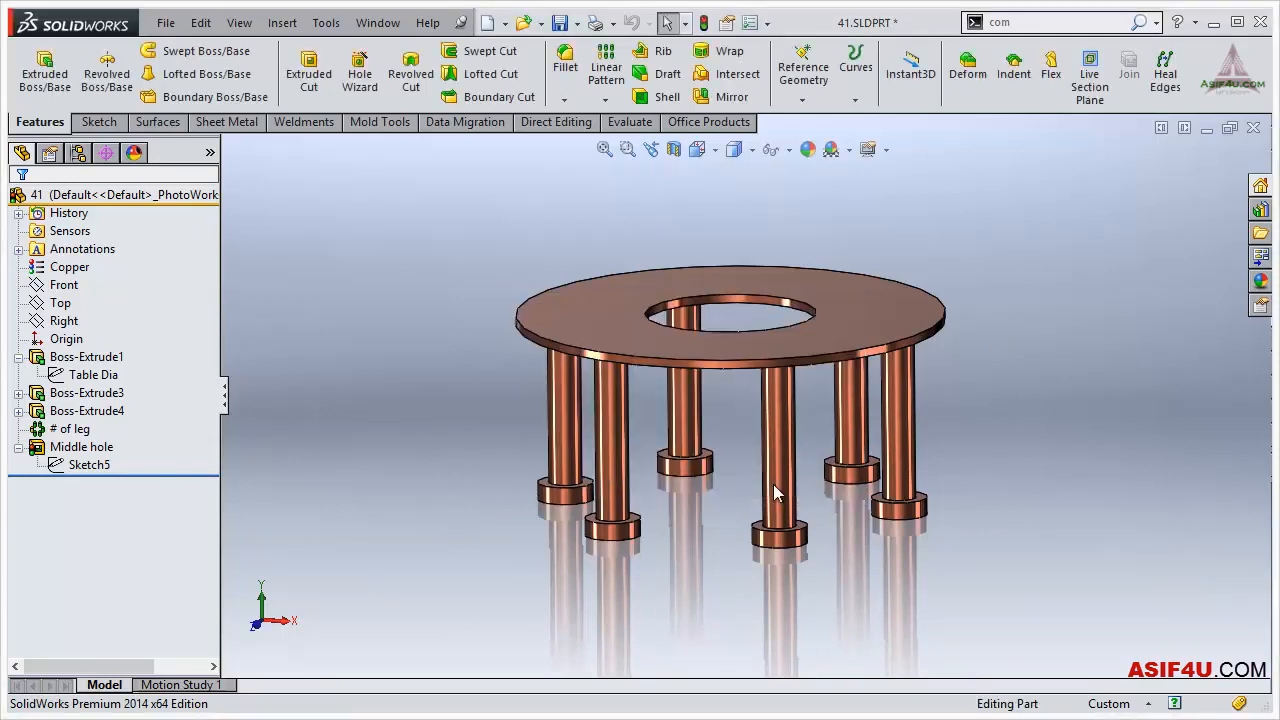
Examine the part's configuration list, comparing the status marks of Default with those of the Large, Medium and Small Dia Table entries.
left_click(78, 152)
left_click(118, 251)
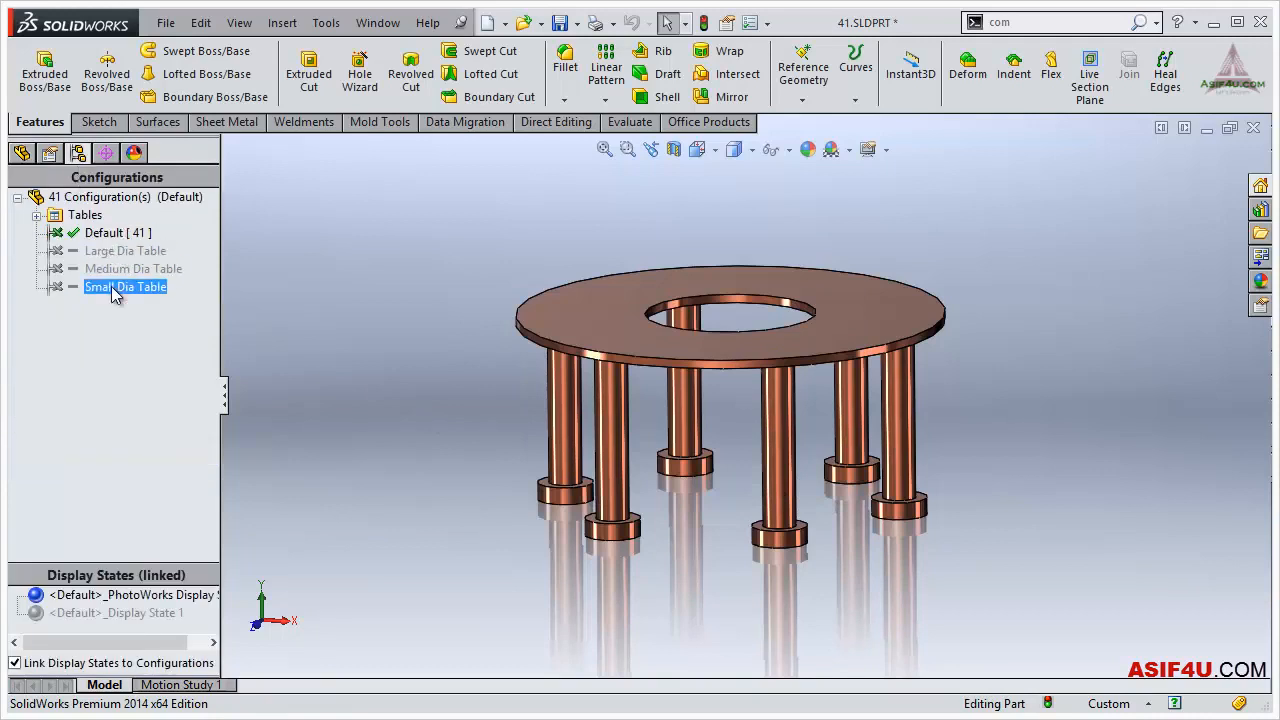
left_click(112, 288)
left_click(60, 234)
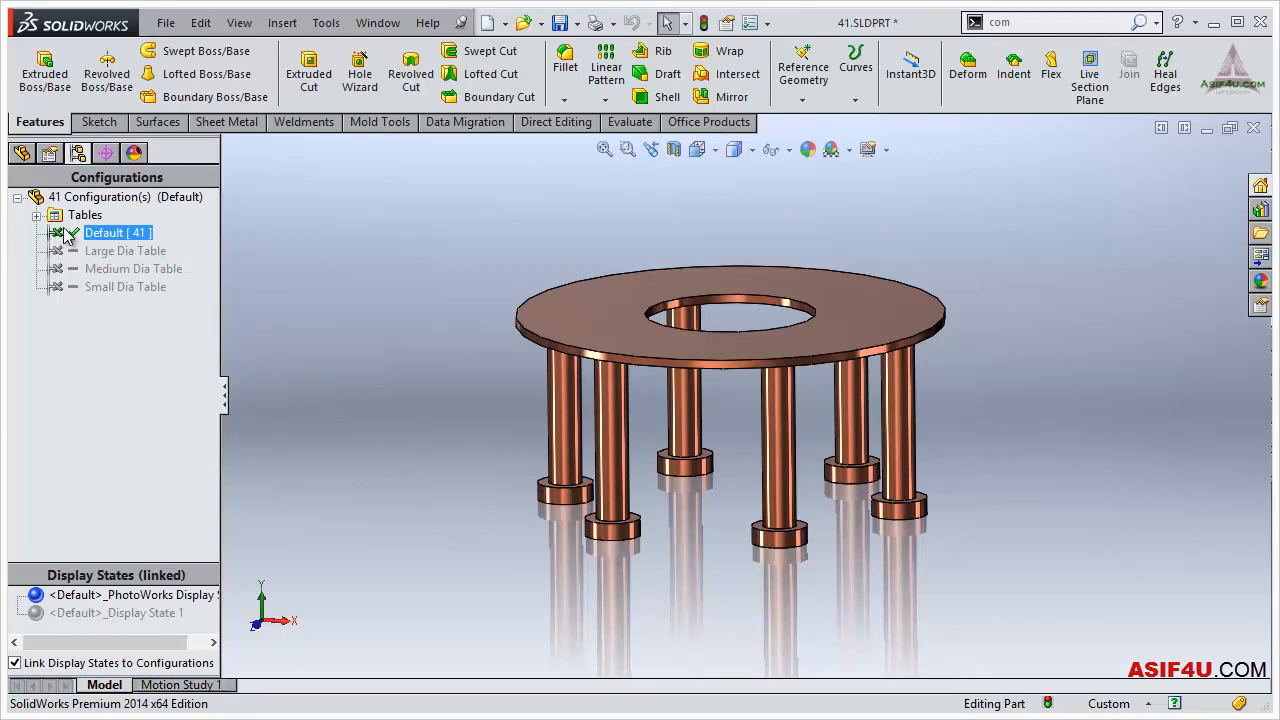
left_click(64, 253)
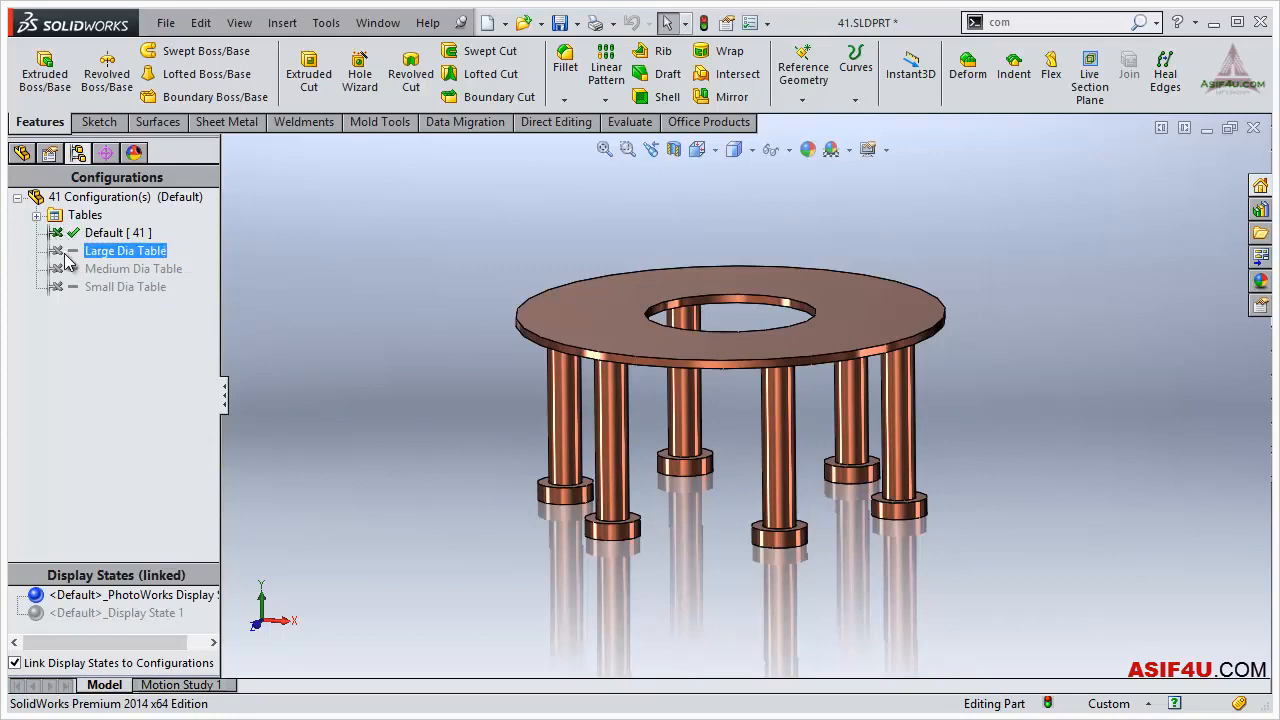
left_click(163, 392)
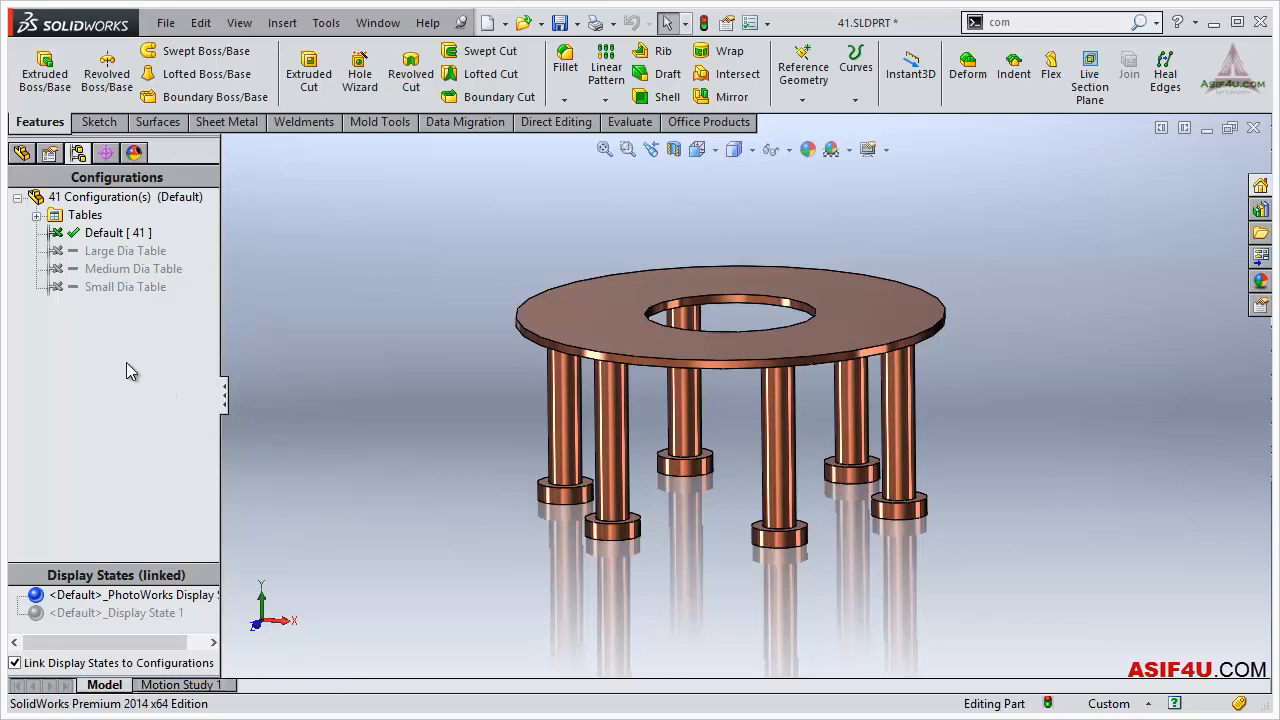
left_click(75, 236)
left_click(177, 394)
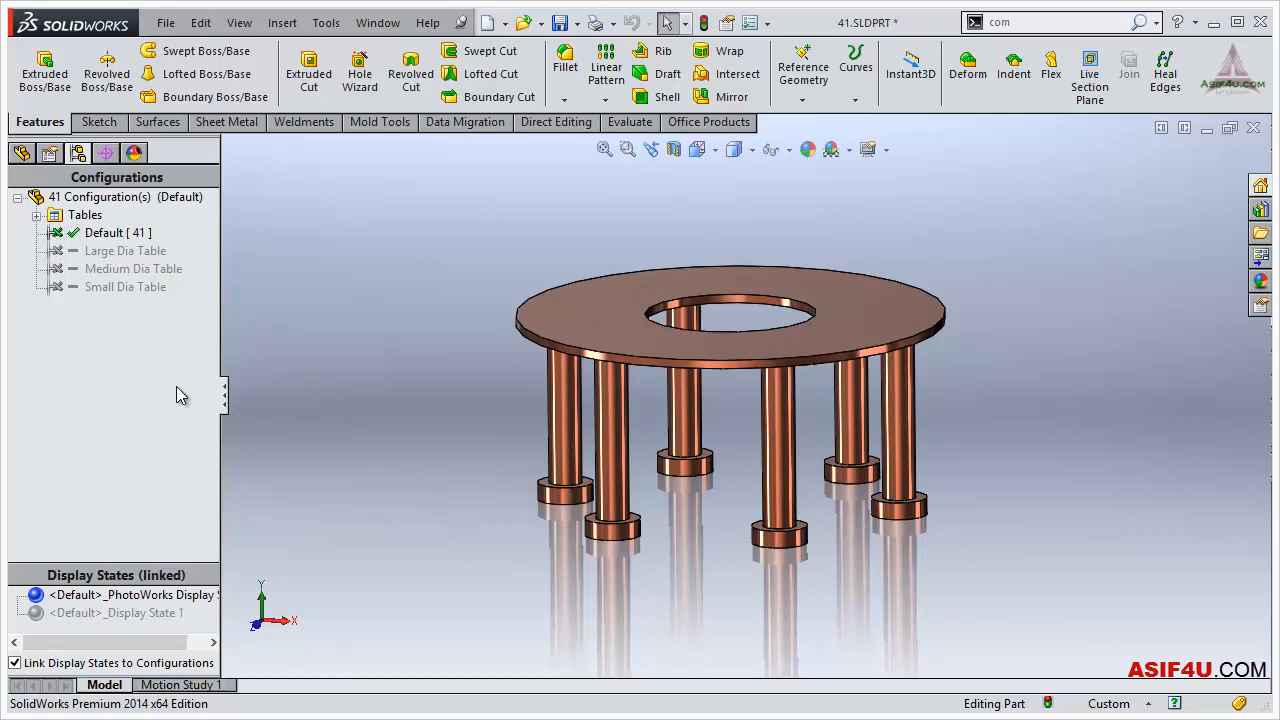
Activate the Large Dia Table configuration to inspect its geometry, followed by the Medium Dia Table configuration.
double_click(125, 251)
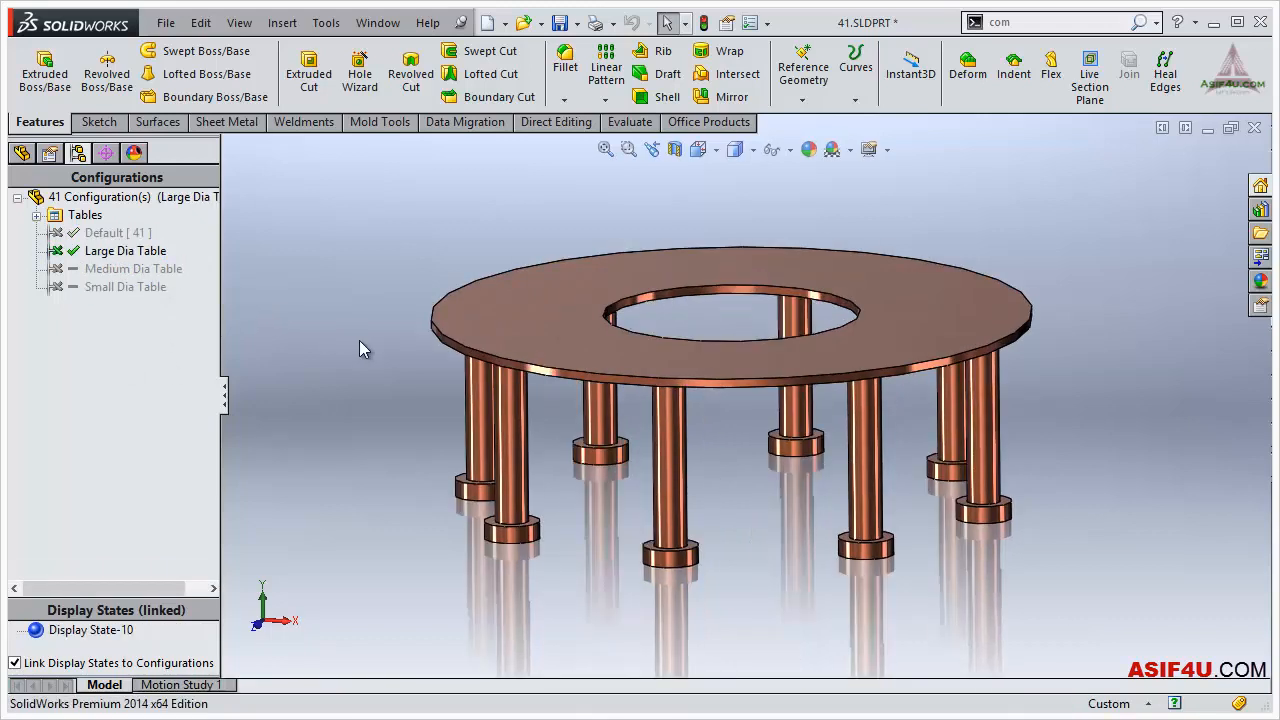
mouse_move(835, 444)
middle_mouse_down()
mouse_move(840, 341)
mouse_move(803, 397)
mouse_move(831, 423)
middle_mouse_up()
left_click(143, 269)
double_click(143, 269)
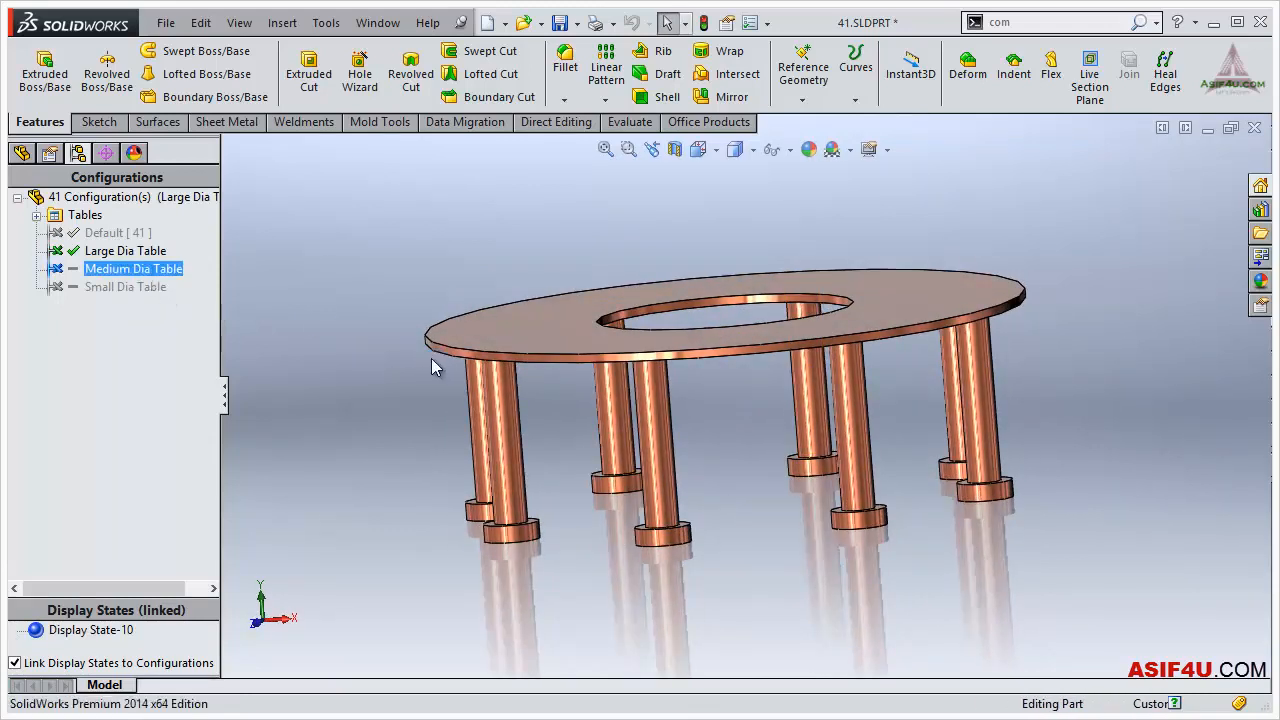
Activate the Small Dia Table configuration to inspect it, and return to the Default configuration with a rebuild.
left_click(128, 288)
double_click(128, 288)
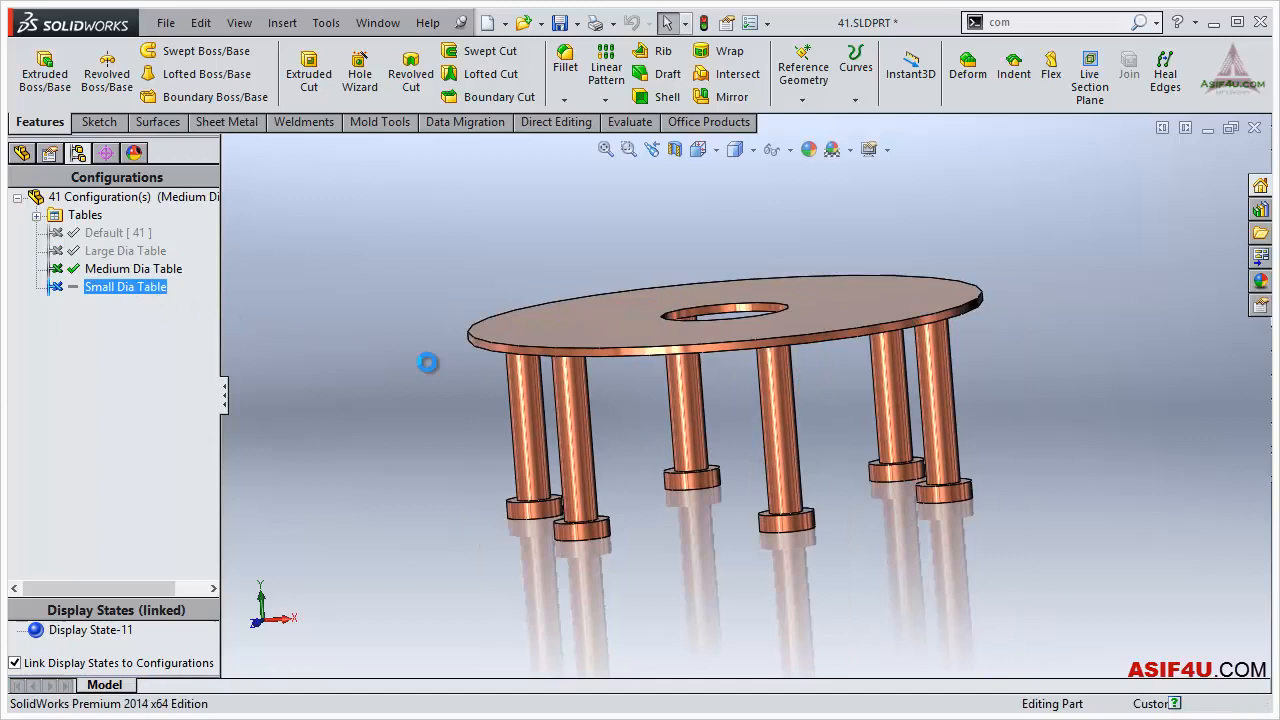
middle_click_drag(803, 414, 830, 440)
left_click(108, 233)
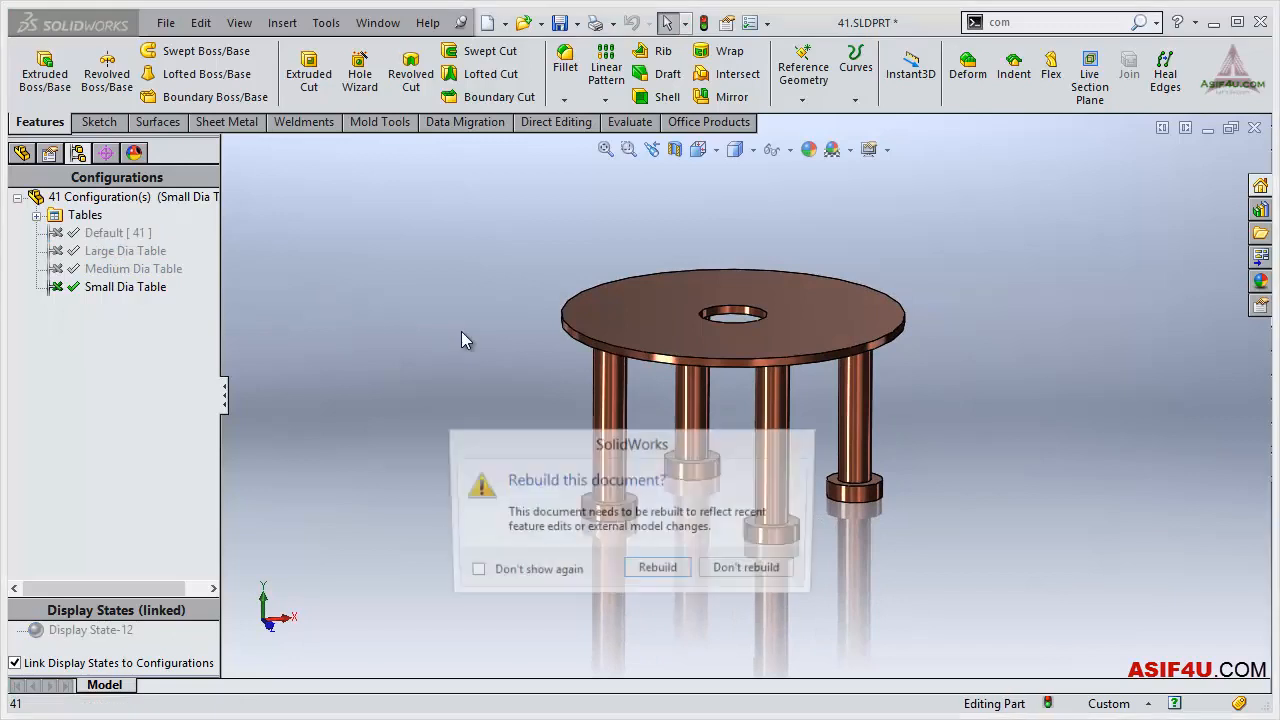
left_click(655, 569)
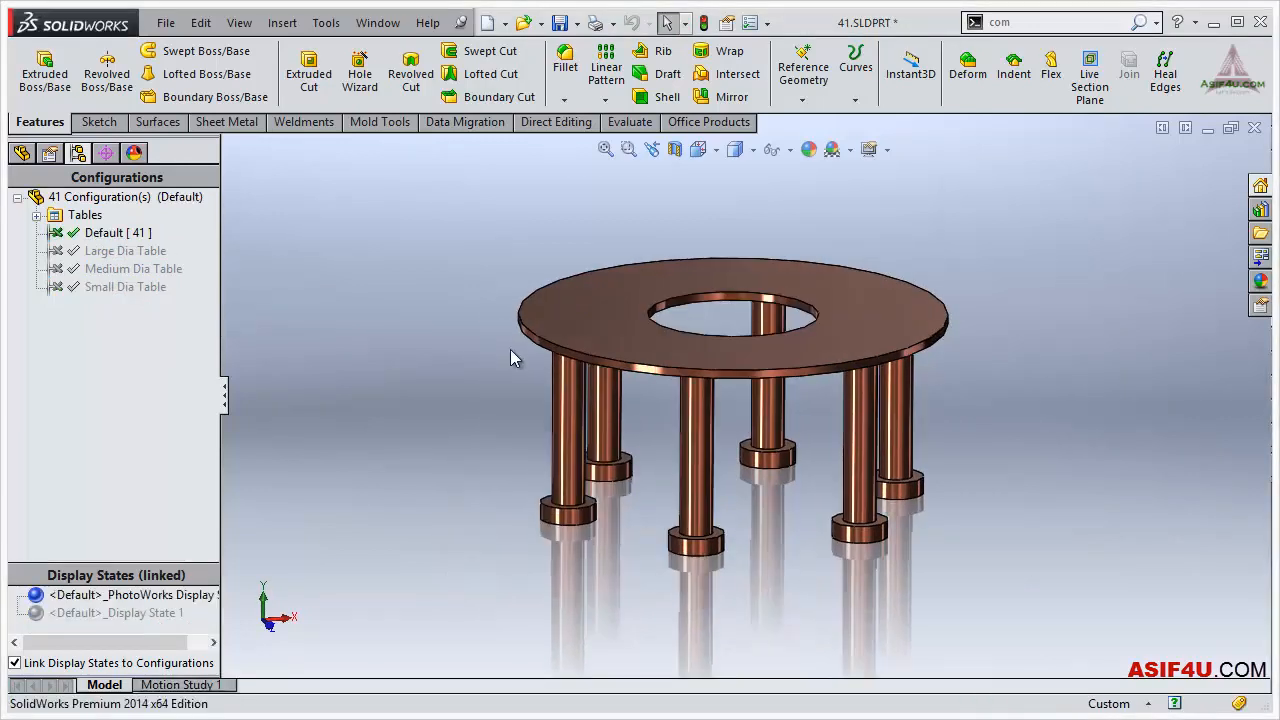
Open the existing design table for editing and move the Add Rows and Columns dialog clear of the sheet.
left_click(21, 152)
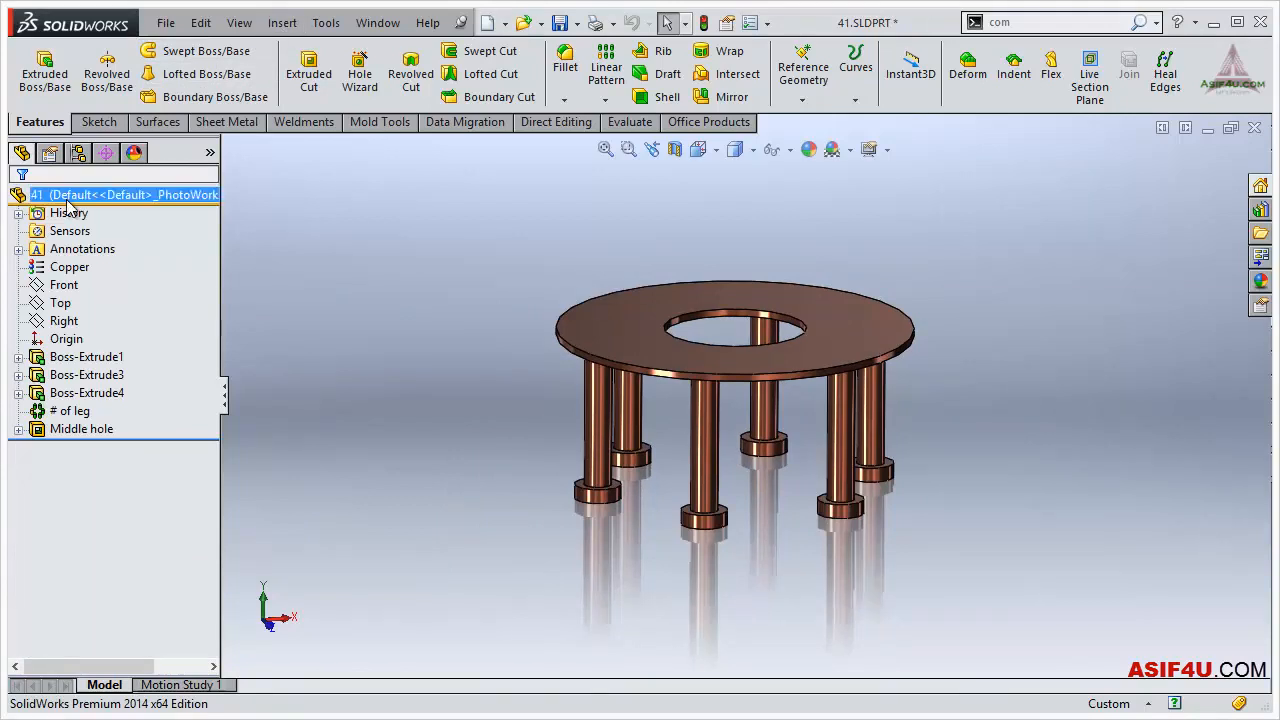
left_click(79, 154)
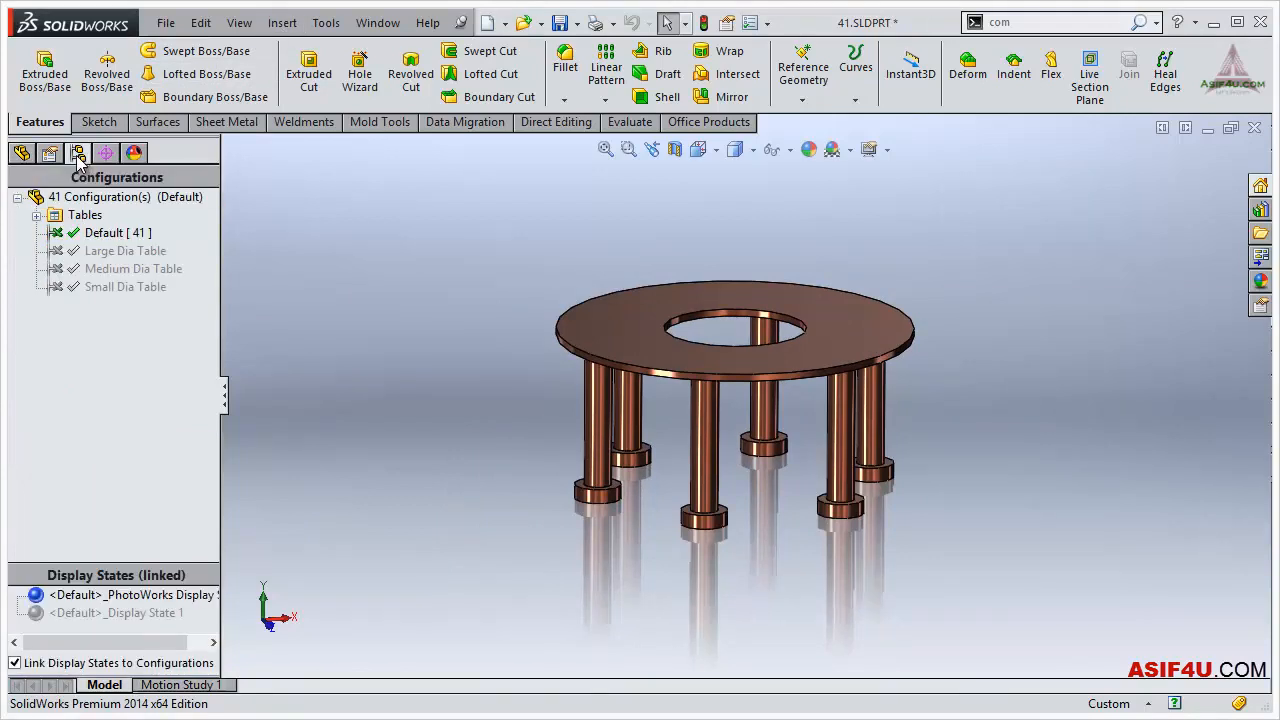
left_click(37, 215)
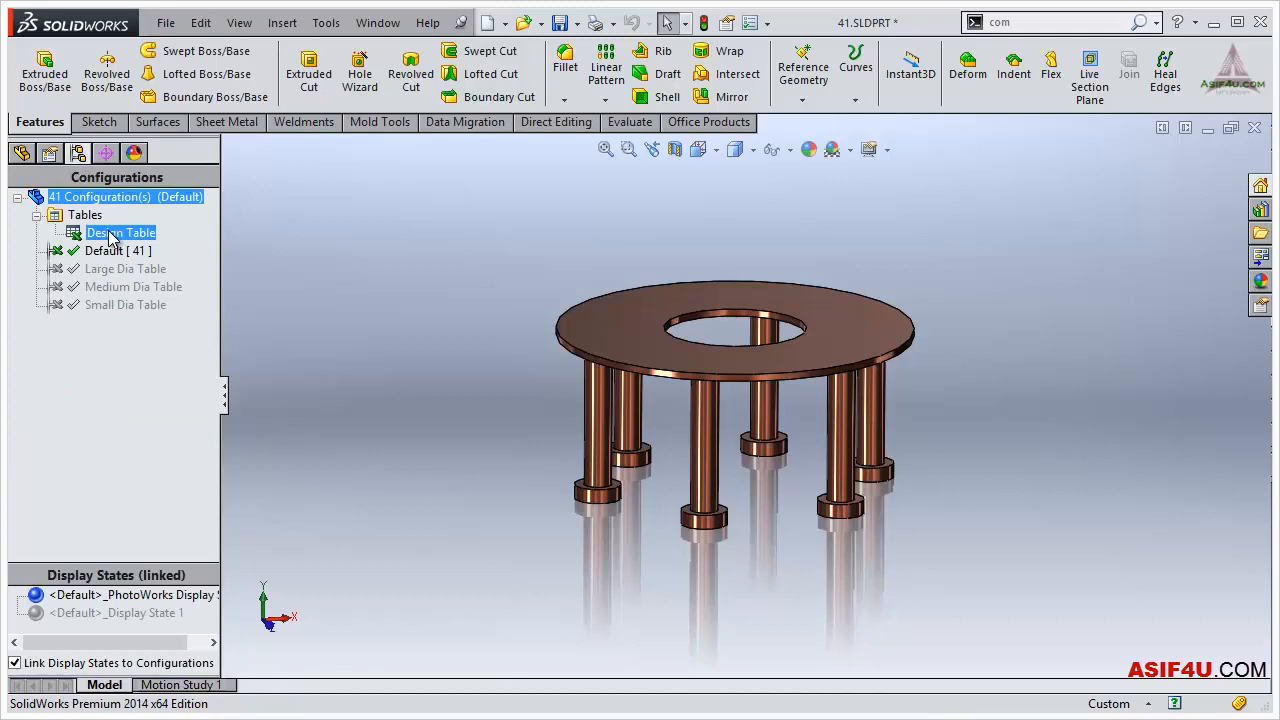
right_click(143, 236)
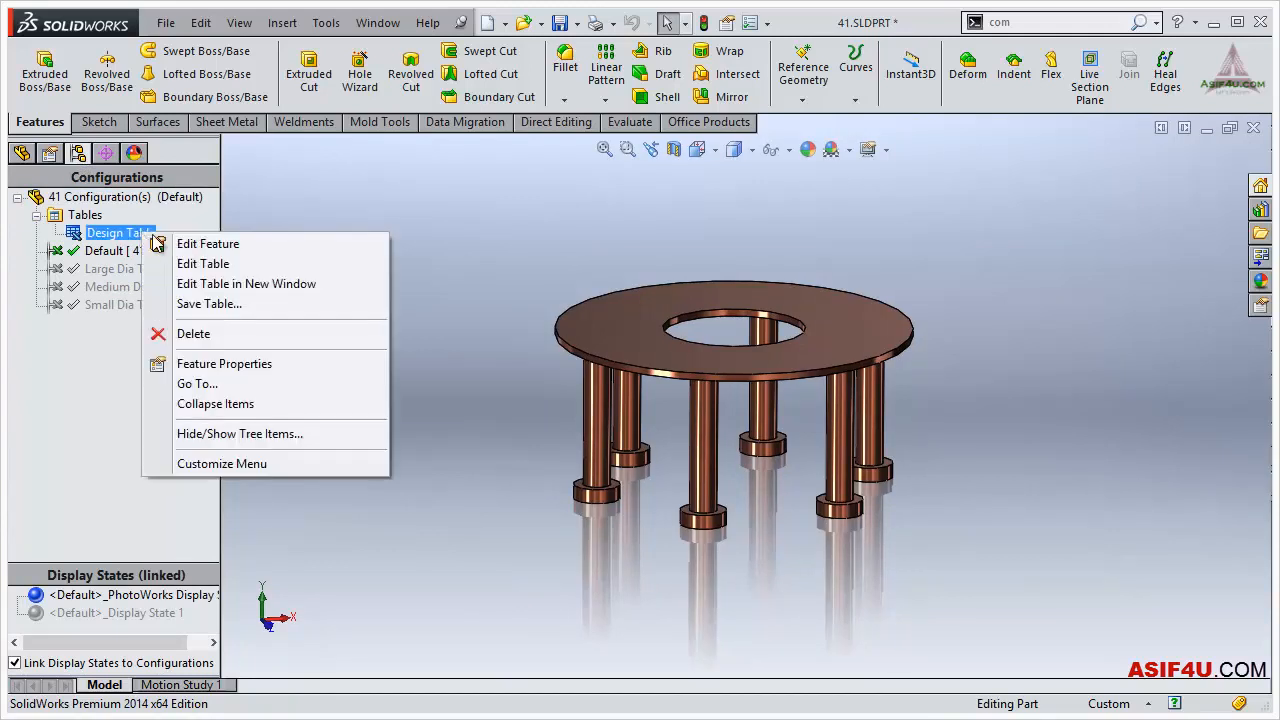
left_click(200, 264)
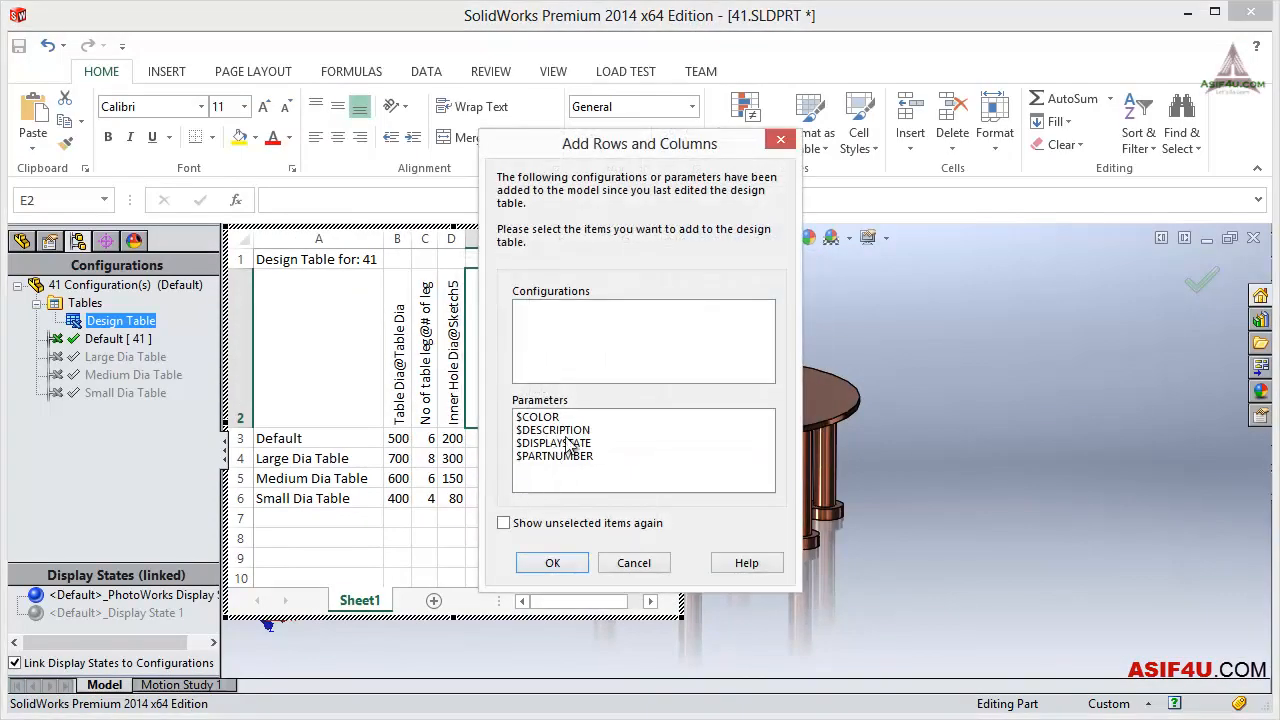
left_click_drag(620, 148, 886, 129)
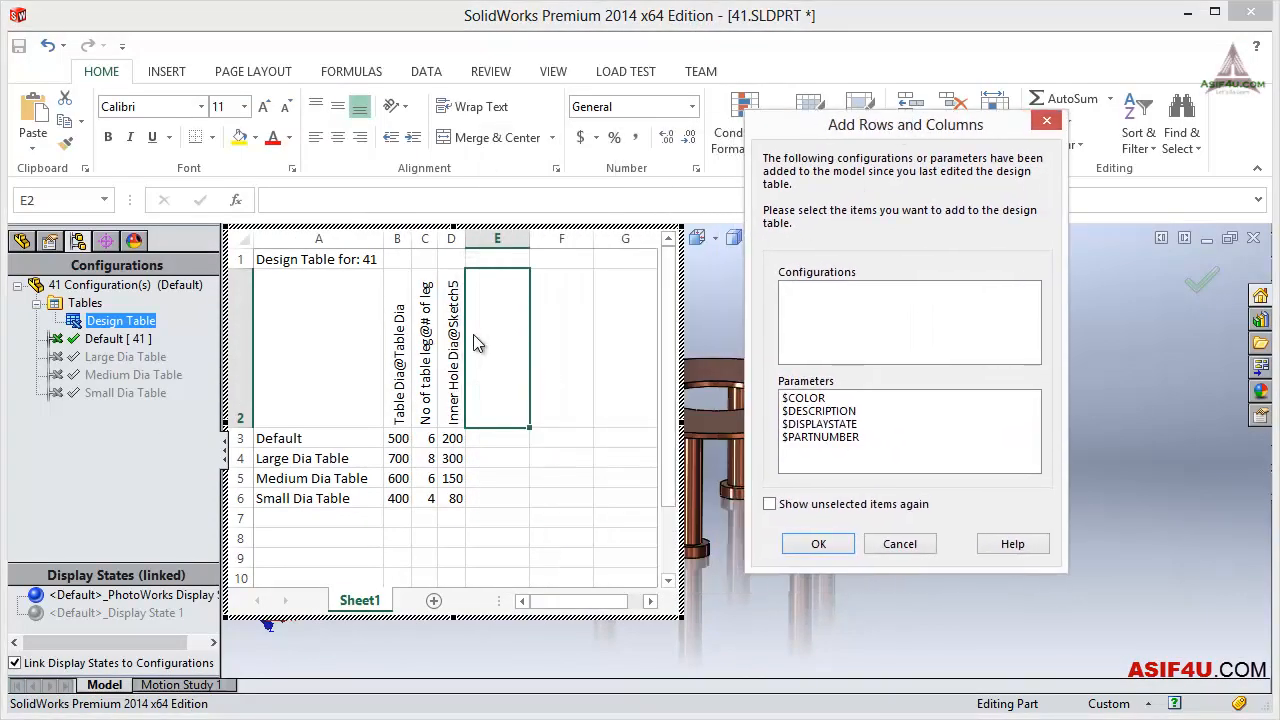
Dismiss the Add Rows and Columns prompt and add the leg foot feature Boss-Extrude4 to the design table as a suppression state column.
key("Escape")
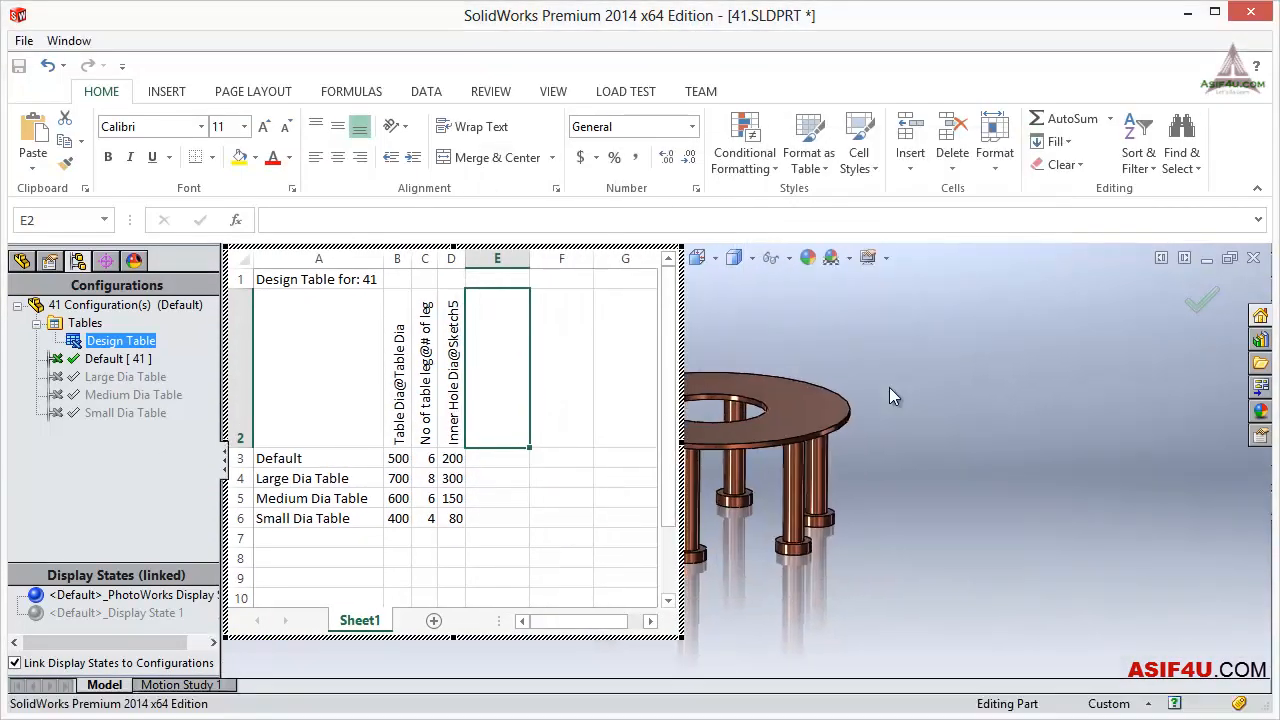
left_click(22, 260)
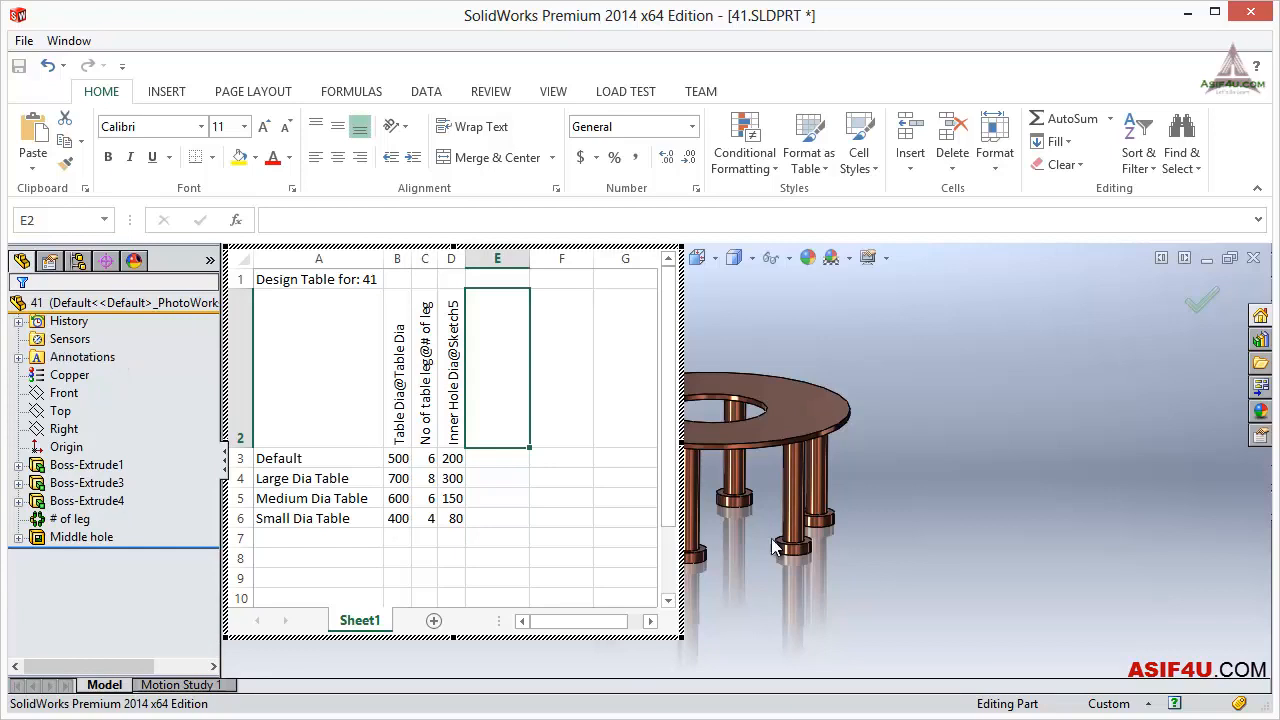
scroll(775, 515, "down", 6)
scroll(761, 510, "down", 1)
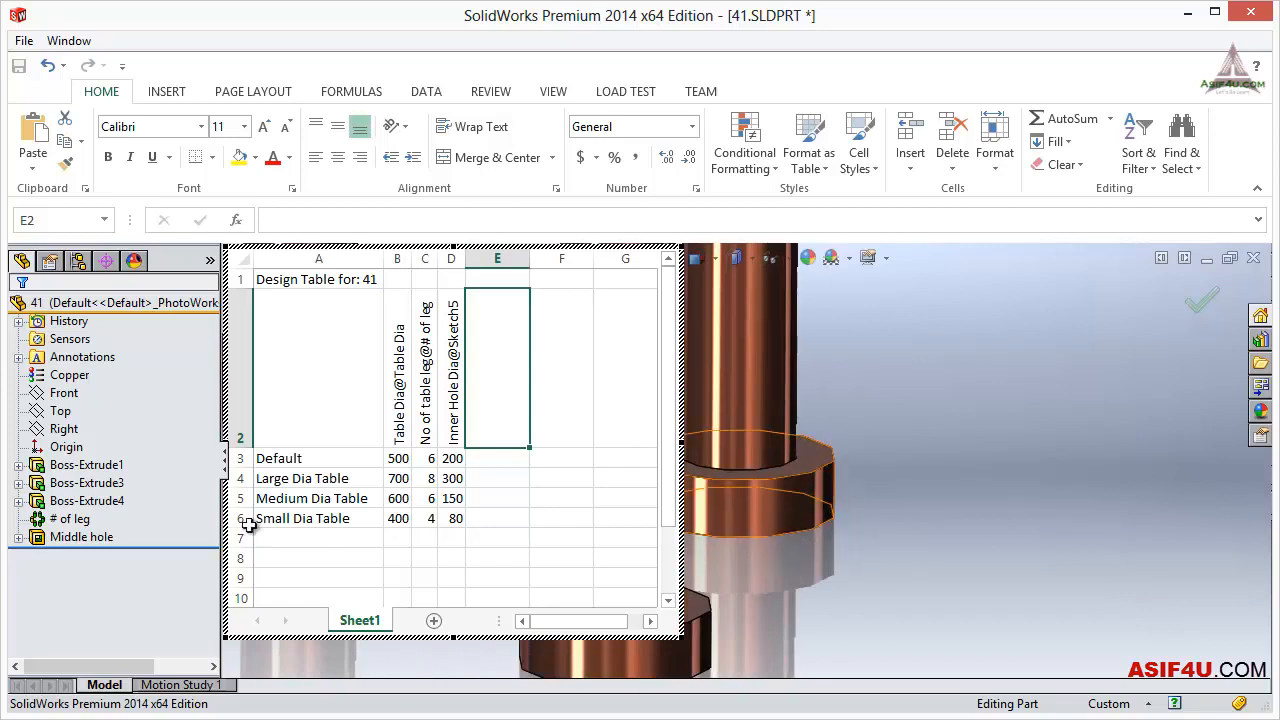
left_click(88, 501)
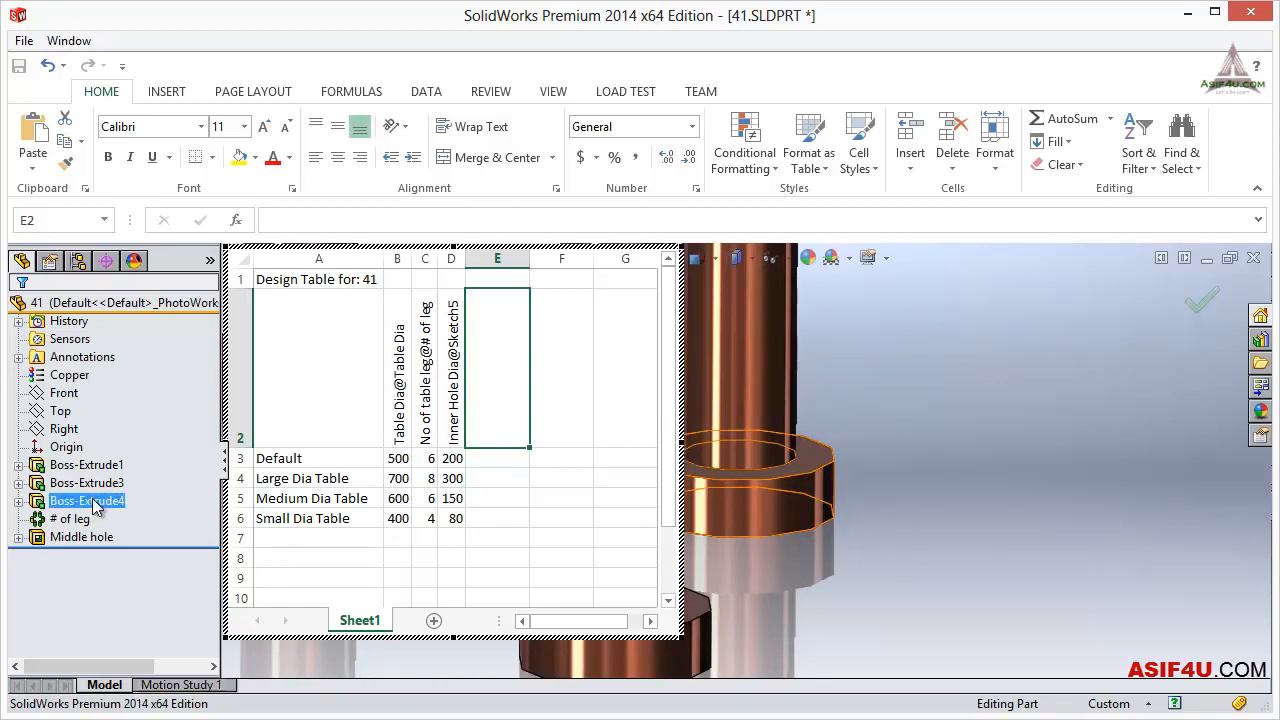
double_click(93, 503)
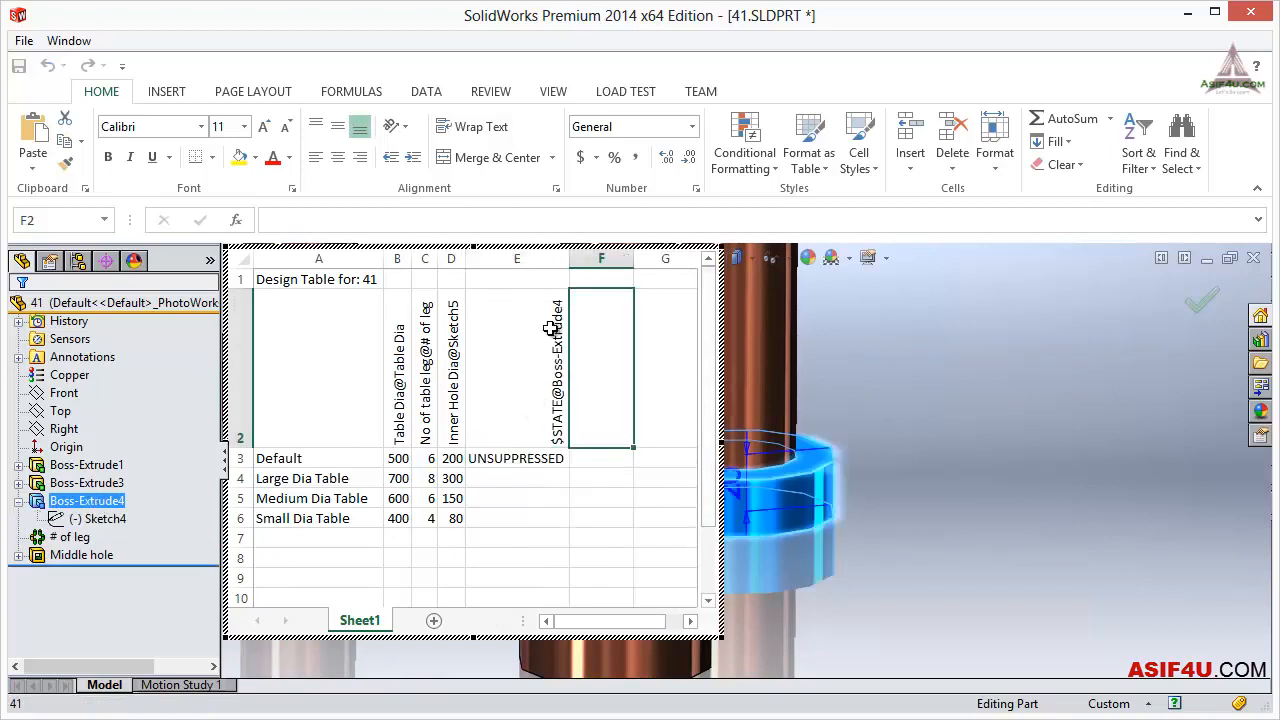
Set the Boss-Extrude4 state to u for Default and Large Dia Table, and to s for Medium and Small Dia Table.
left_click(532, 460)
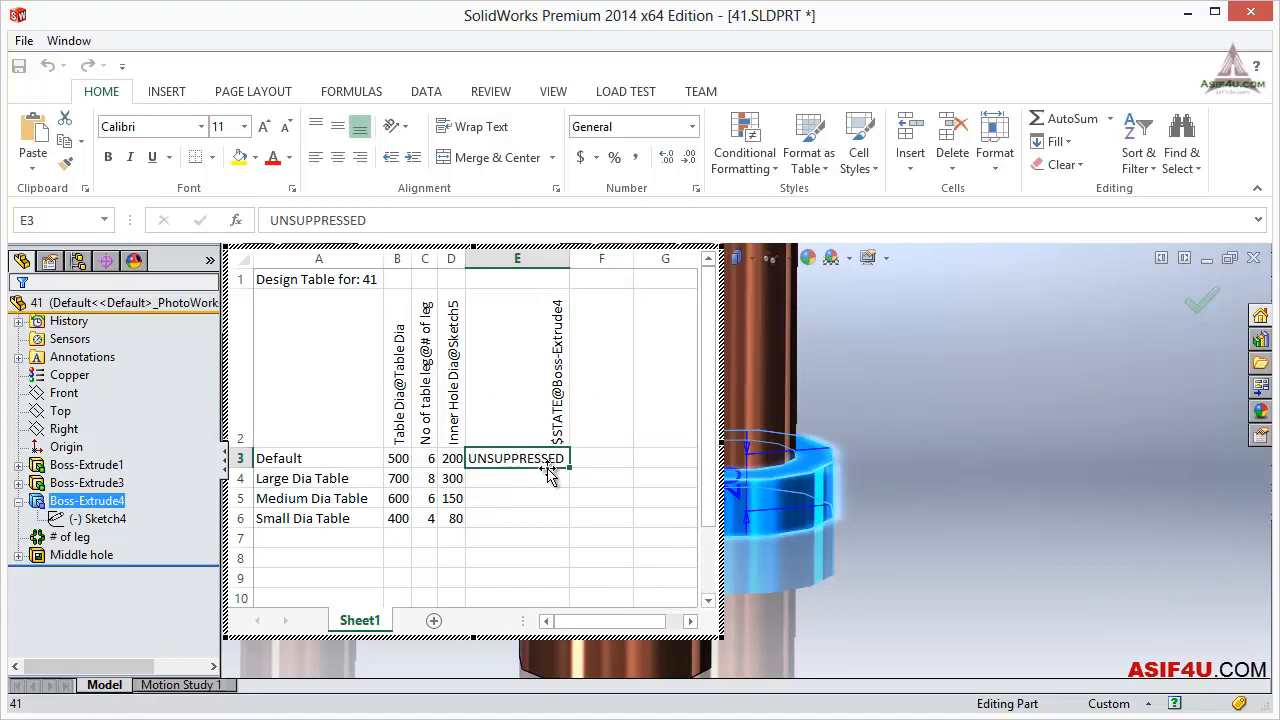
type("u")
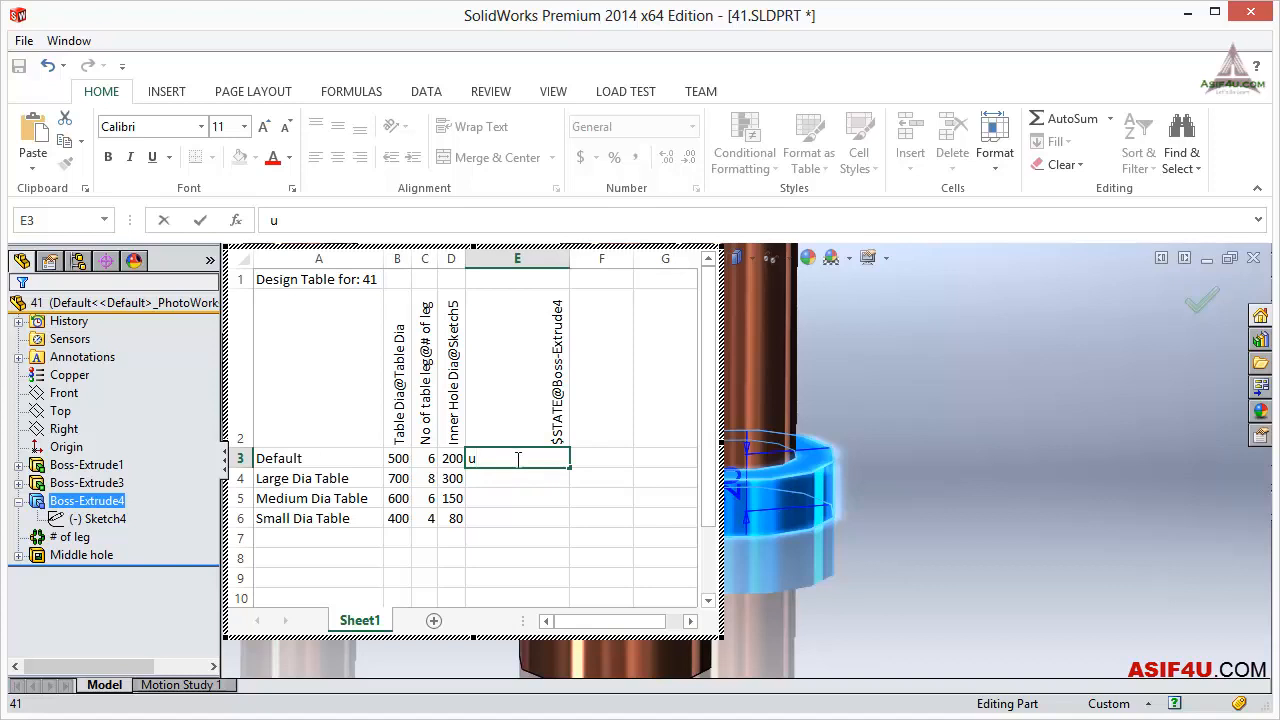
left_click(521, 480)
type("u")
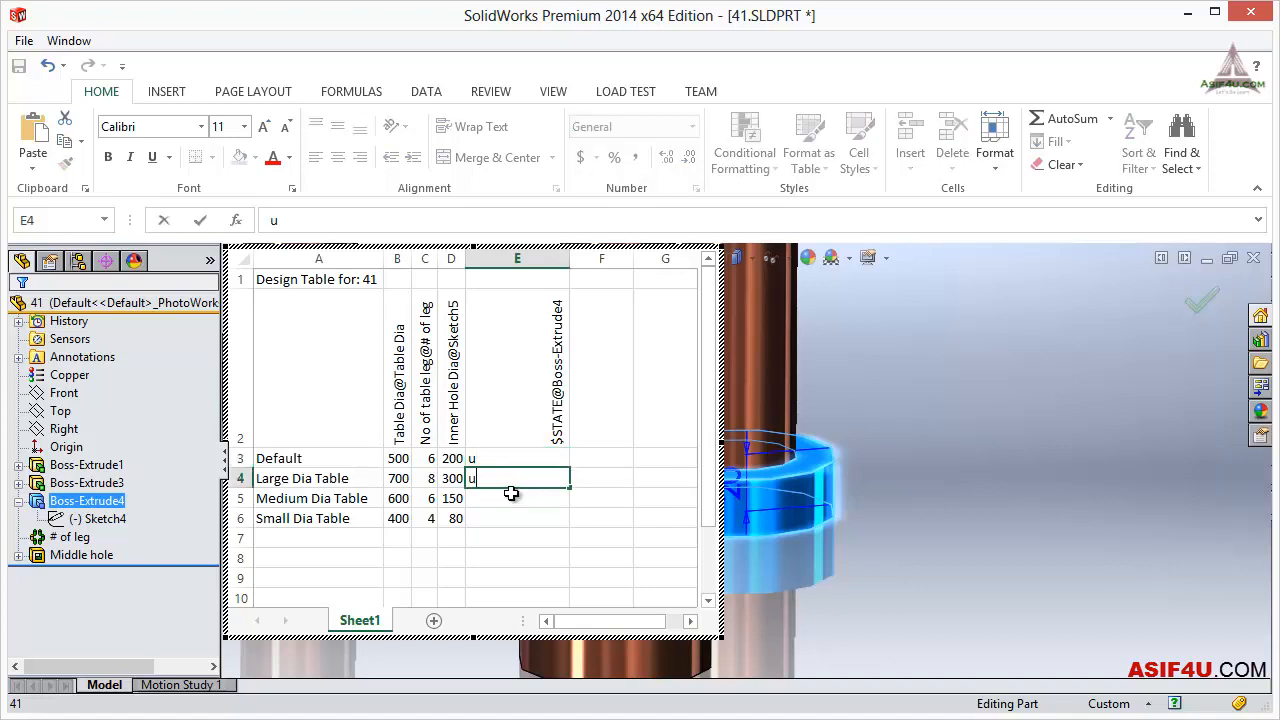
left_click(511, 493)
type("s")
left_click(503, 518)
type("s")
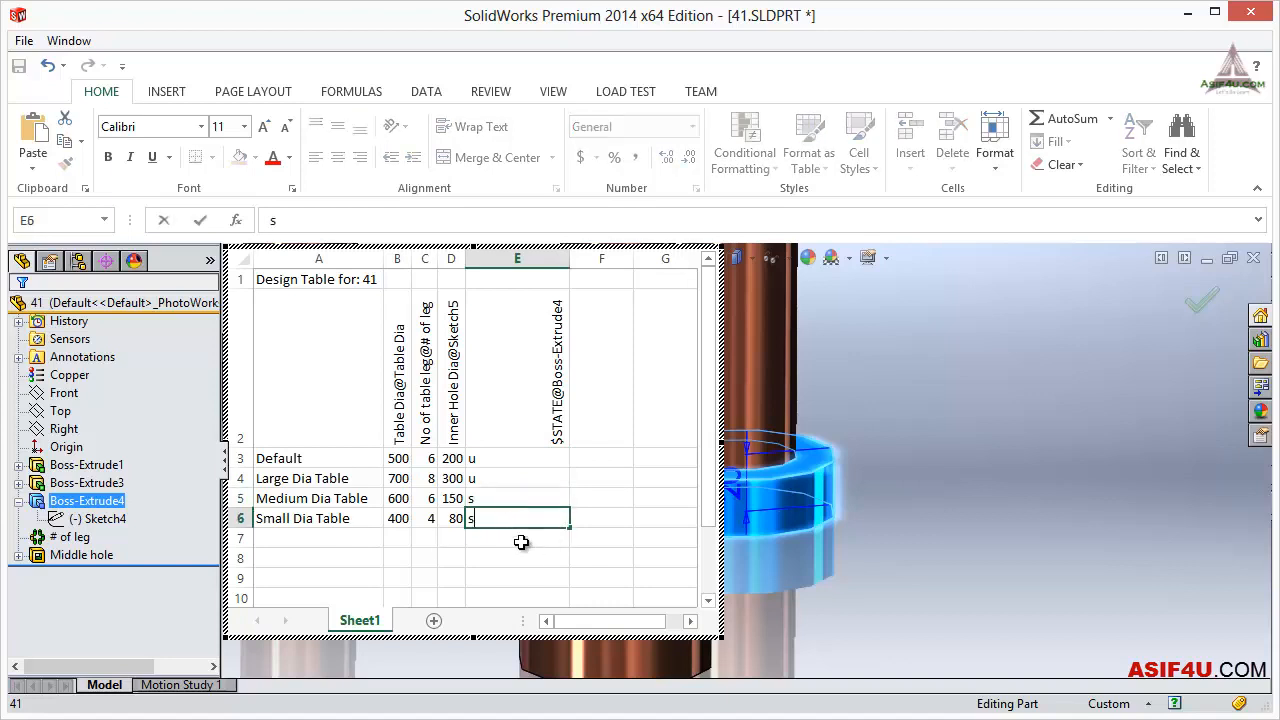
left_click(578, 557)
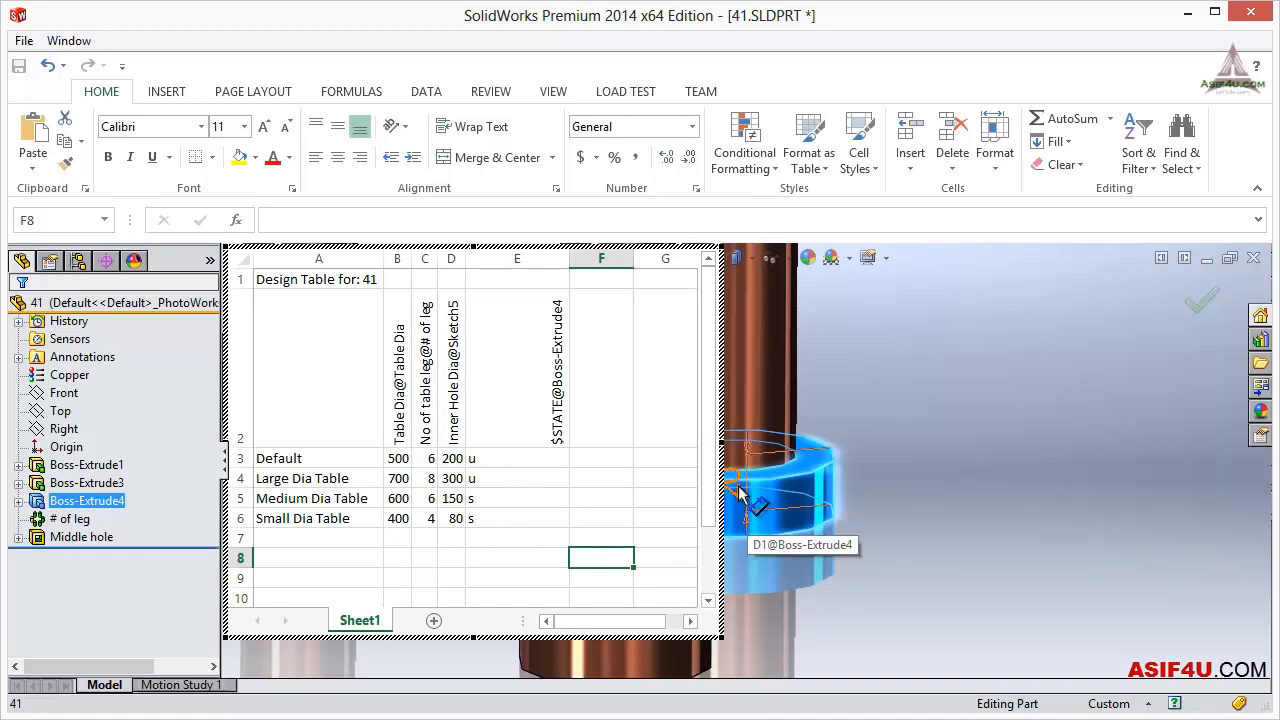
Close the design table to apply its edits to the part, and open the configuration list.
left_click(905, 420)
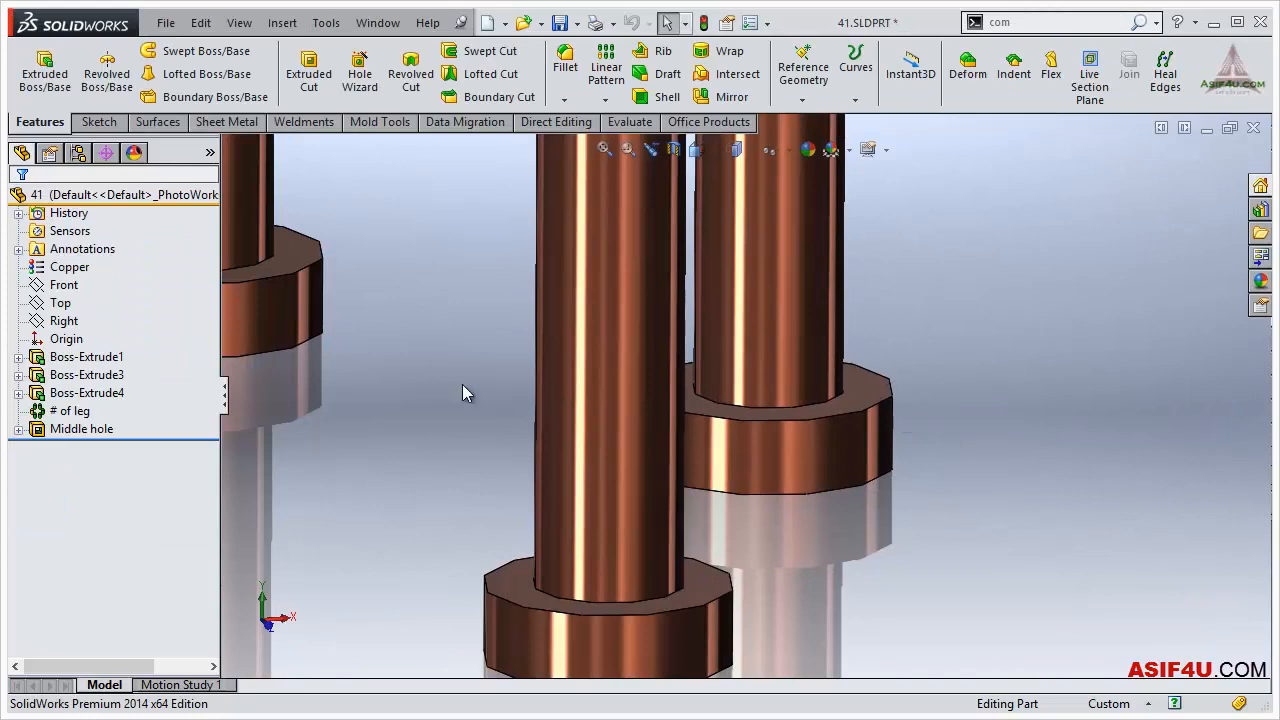
key("f")
scroll(658, 376, "down", 5)
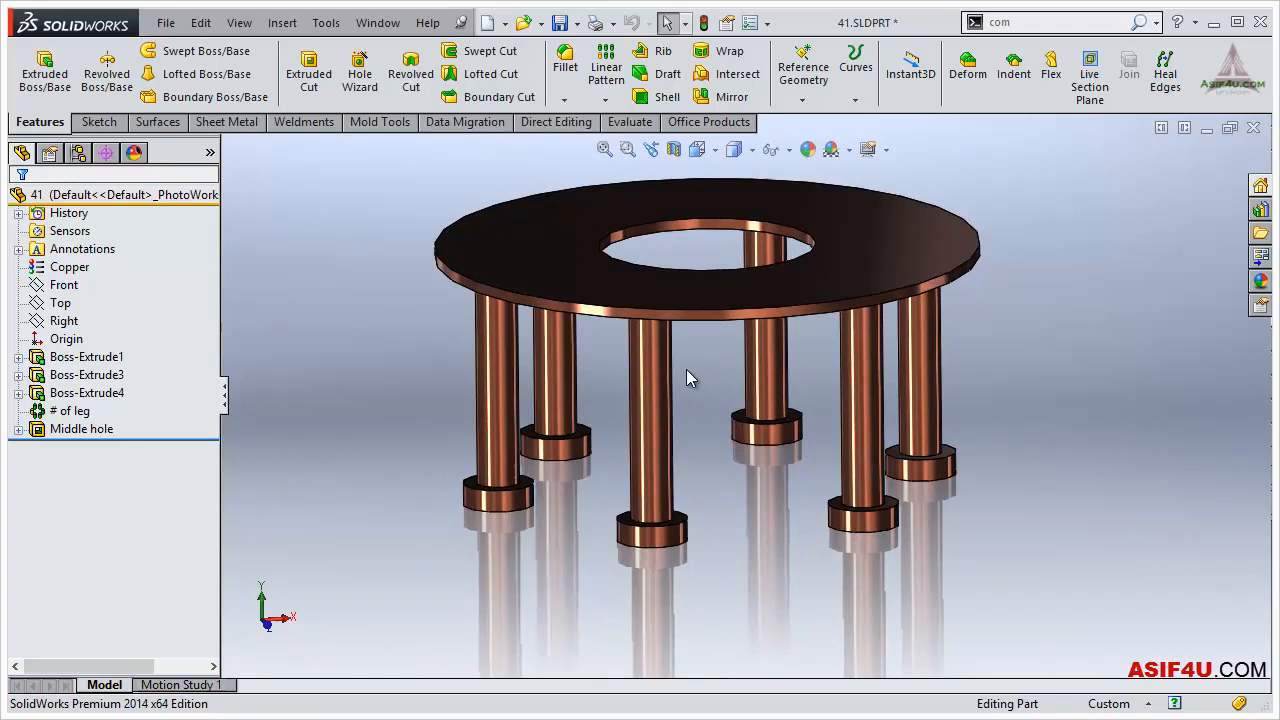
scroll(649, 372, "up", 2)
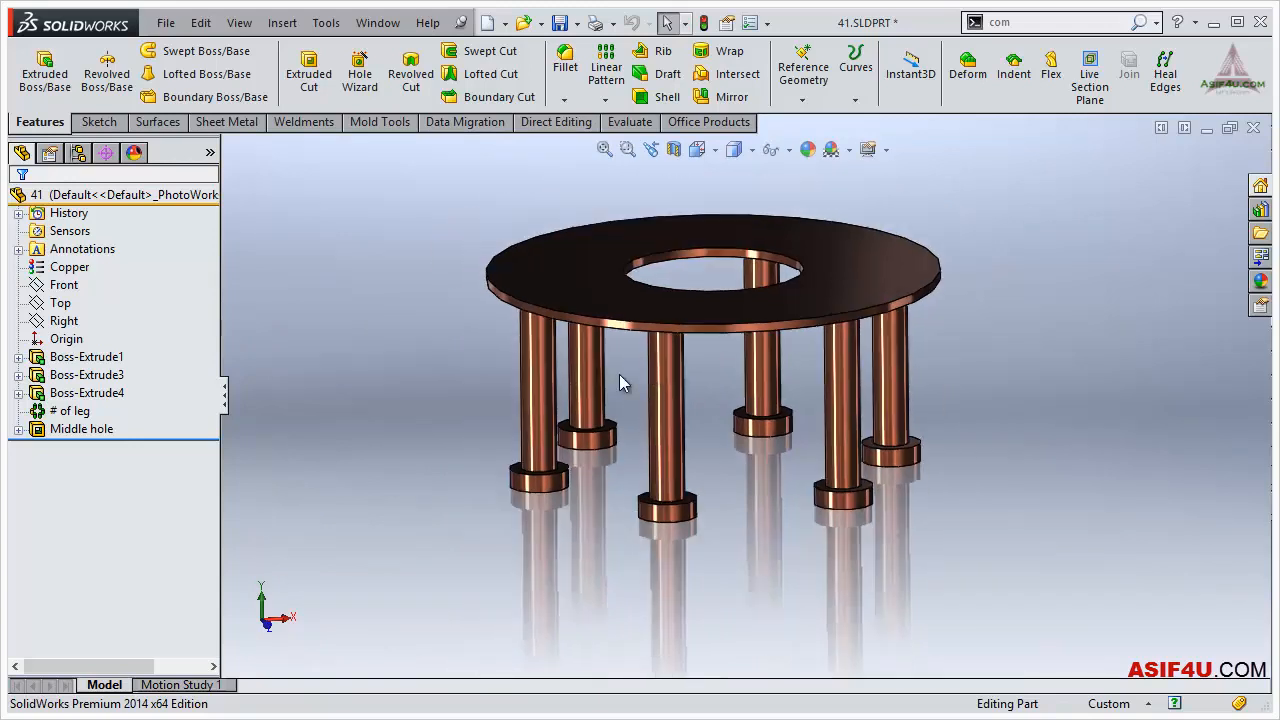
left_click(81, 156)
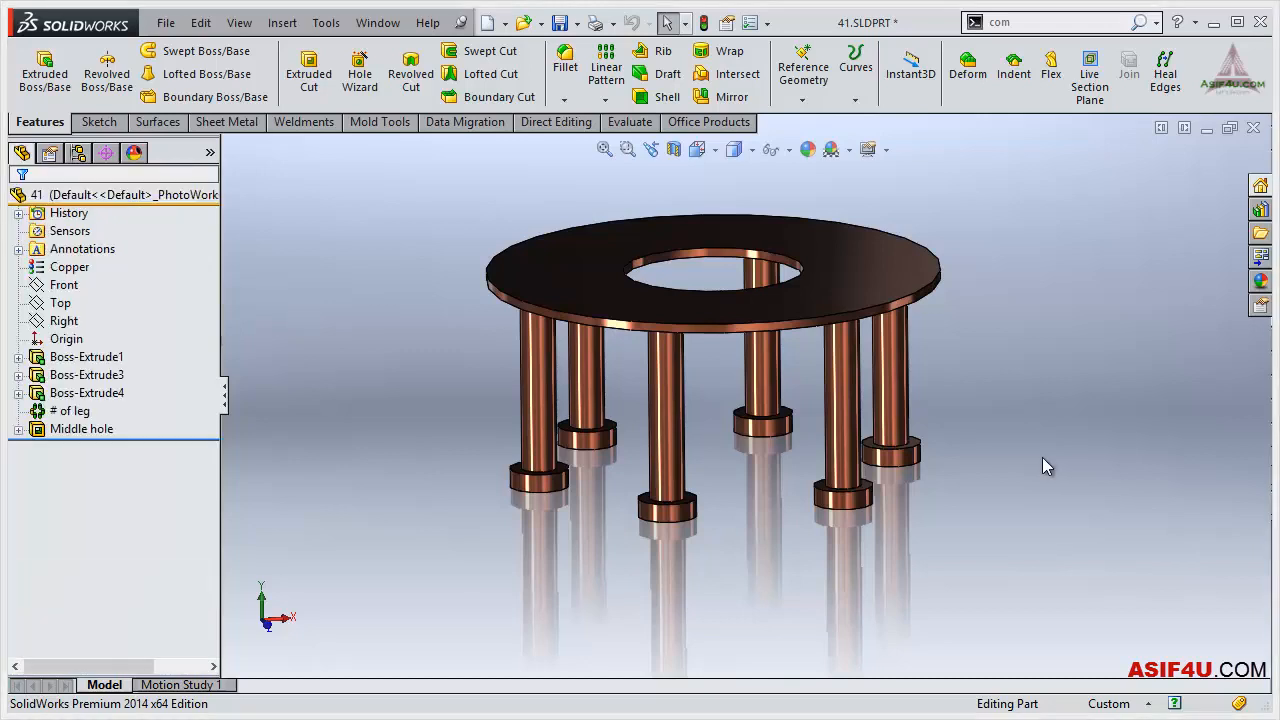
Show the part's feature dimensions and move the tabletop's outer diameter dimension to the opposite side of the table.
left_click(92, 252)
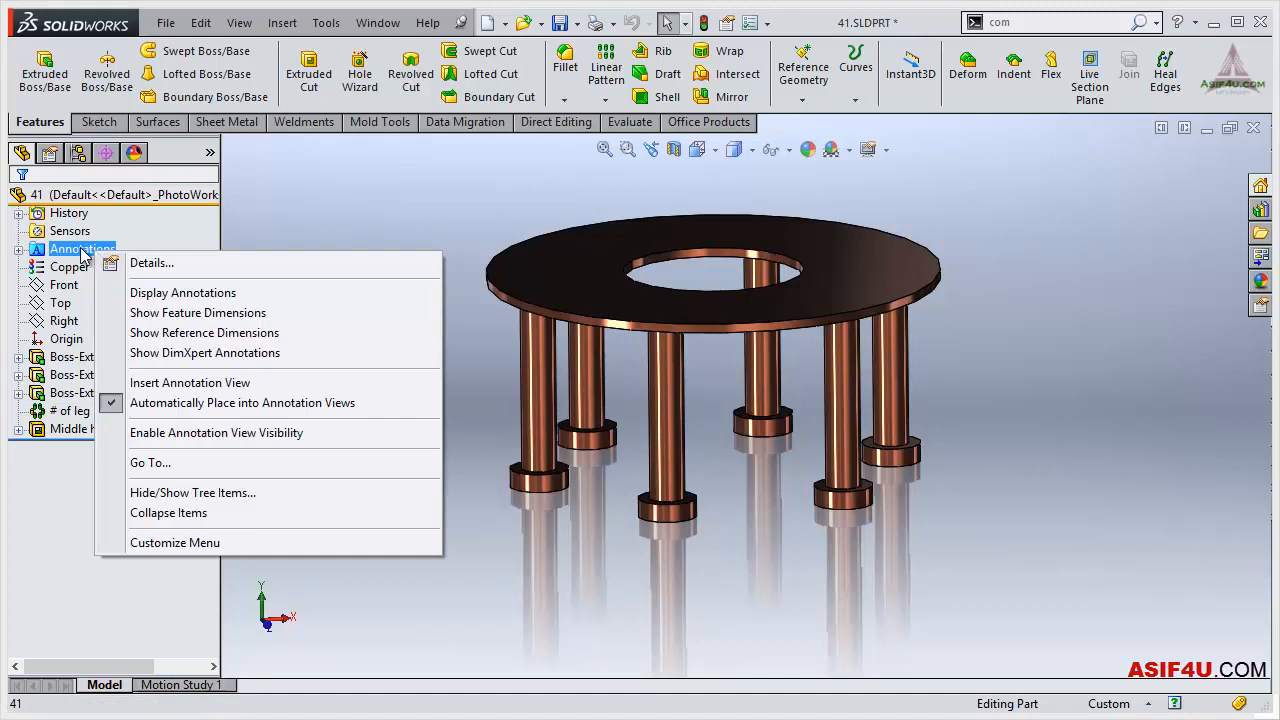
left_click(150, 314)
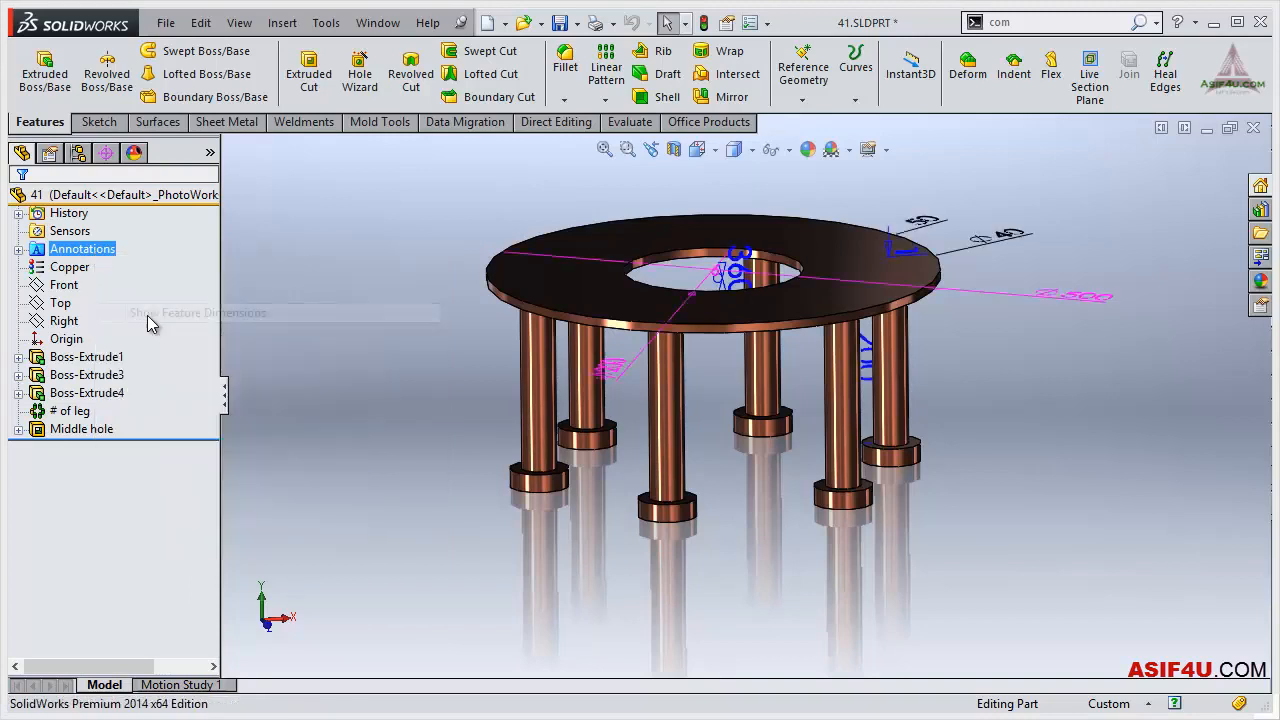
scroll(491, 271, "up", 2)
middle_click_drag(491, 271, 491, 303)
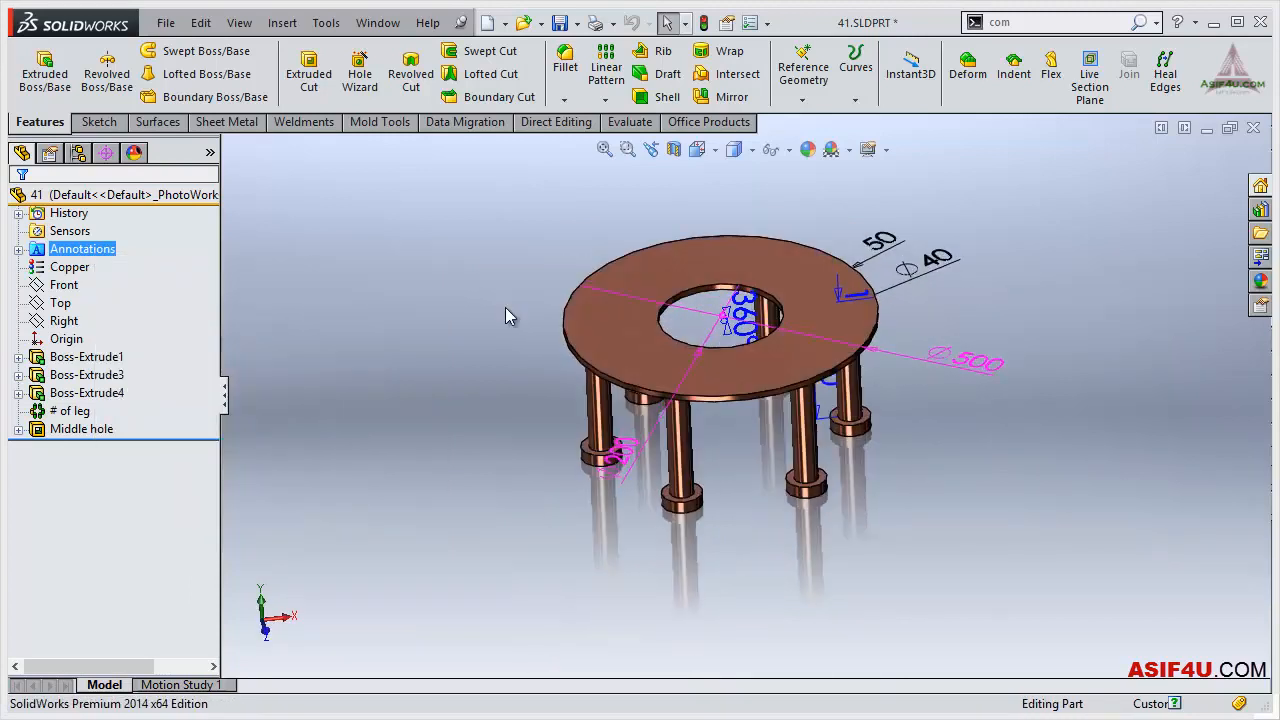
scroll(860, 356, "down", 2)
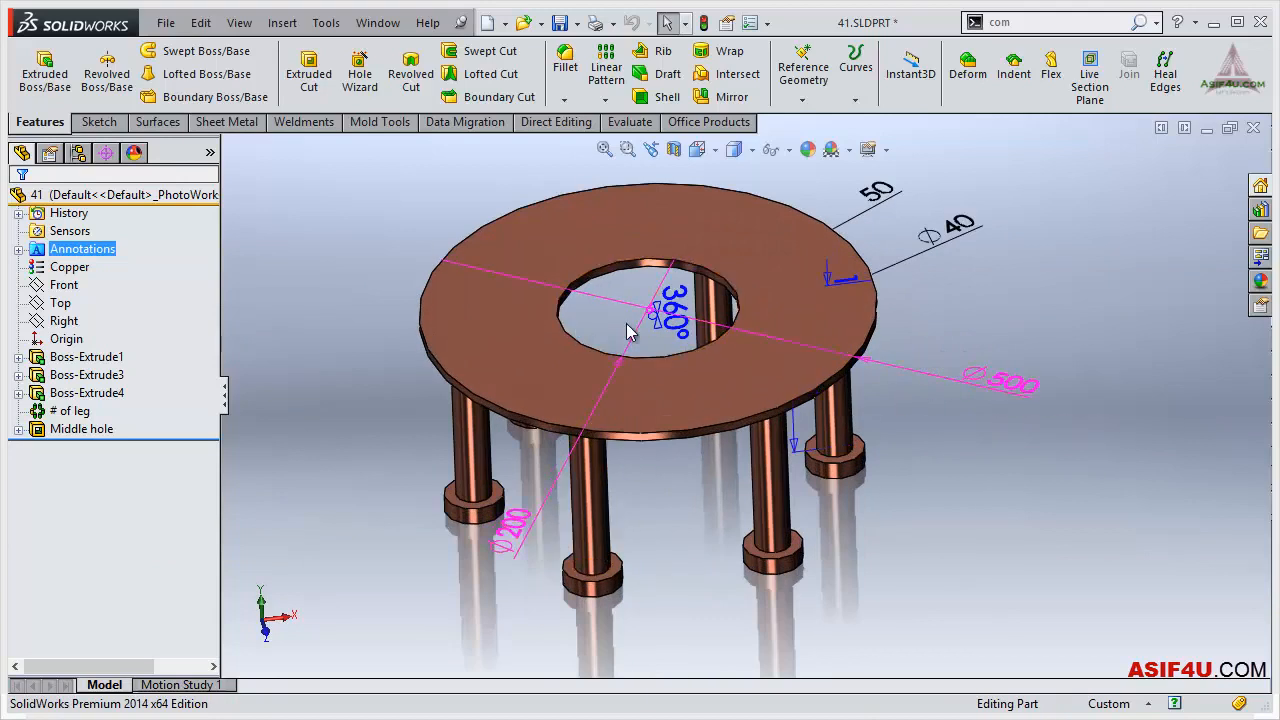
scroll(728, 372, "up", 2)
middle_click_drag(716, 352, 708, 326)
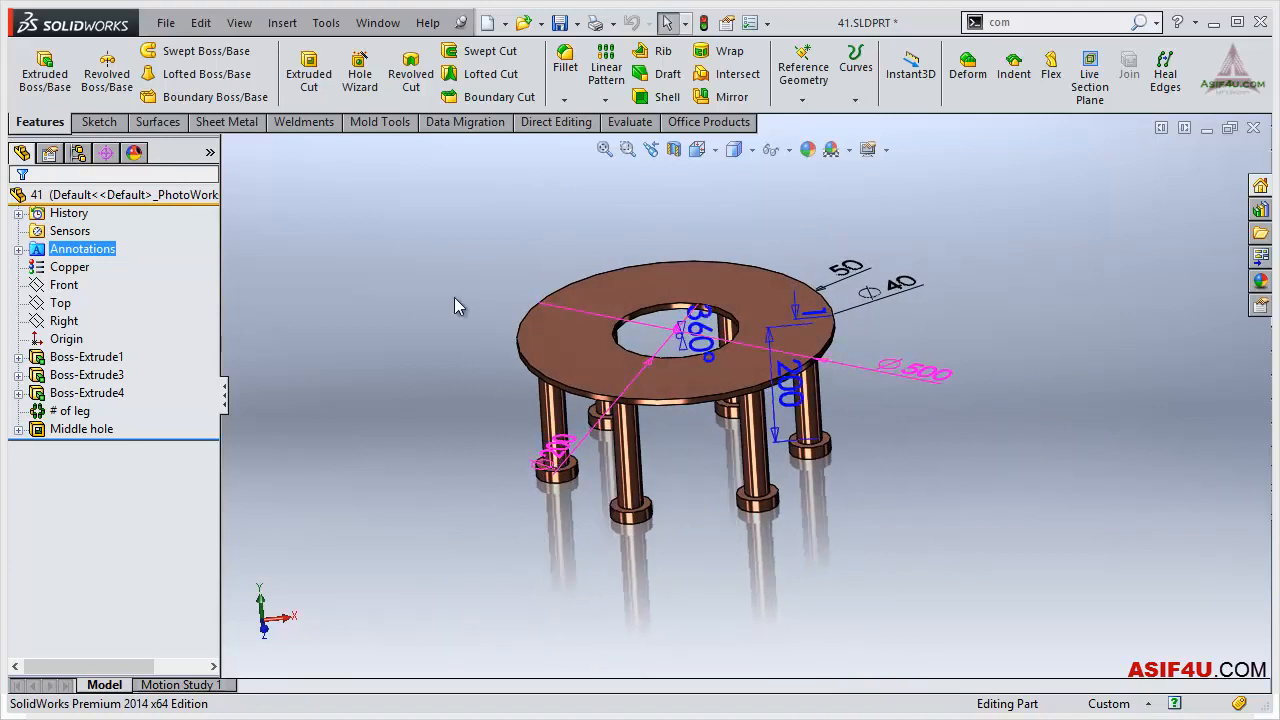
left_click_drag(918, 376, 460, 278)
left_click(845, 266)
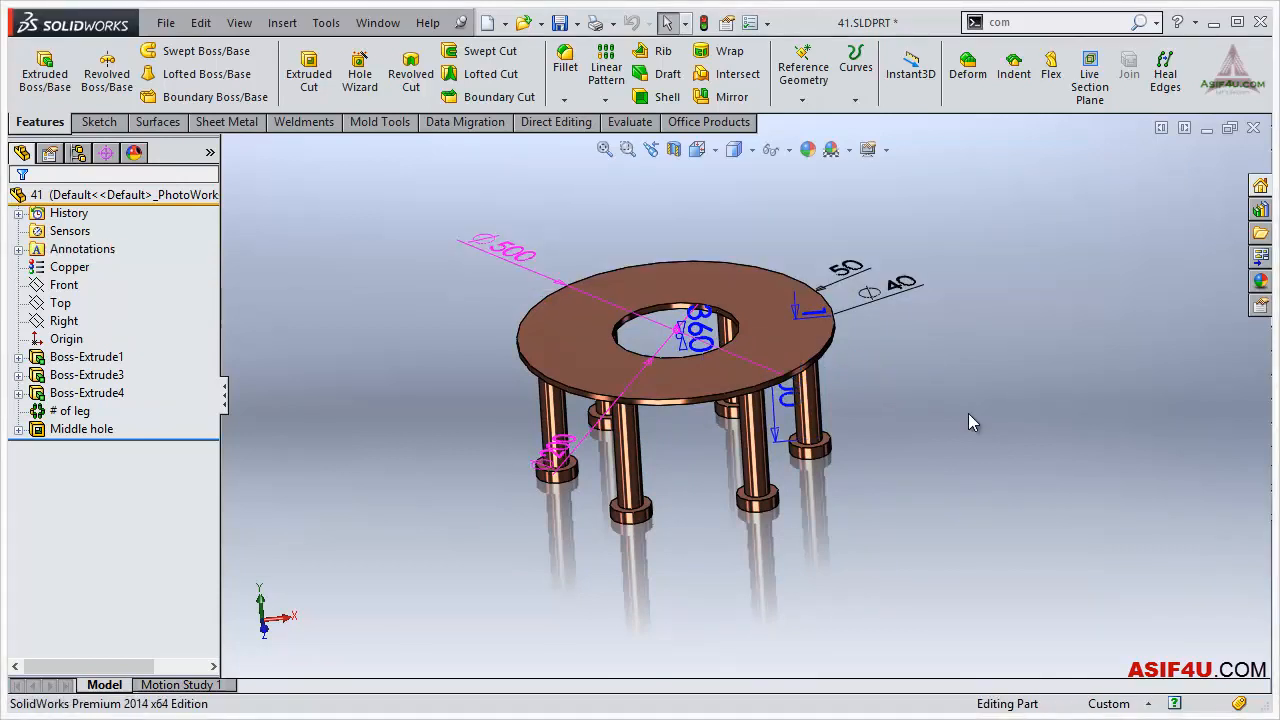